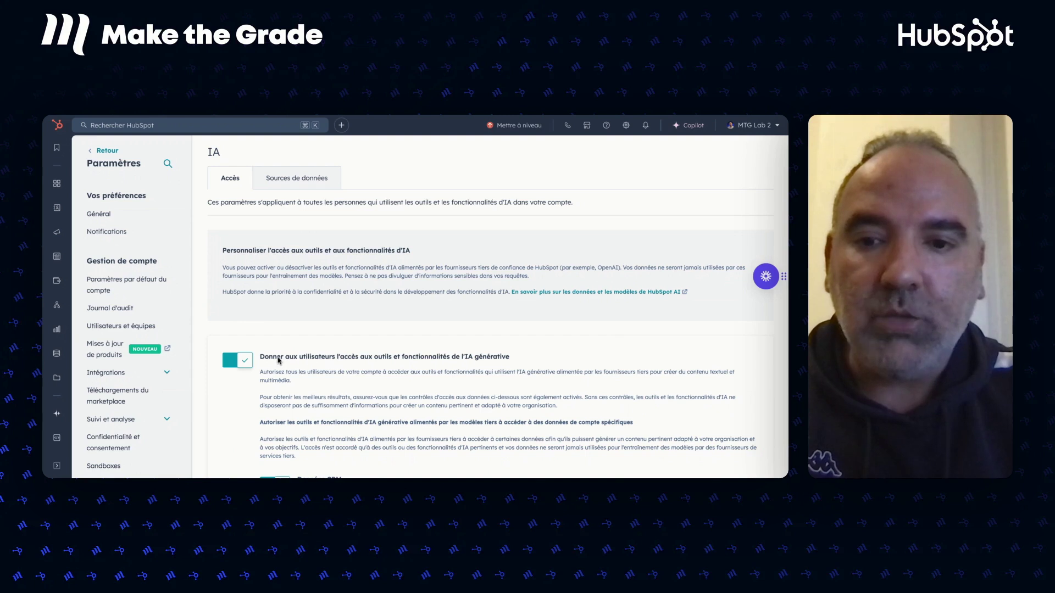
Step: Switch the users' access to generative AI tools and features off and back on in the IA settings
click(232, 366)
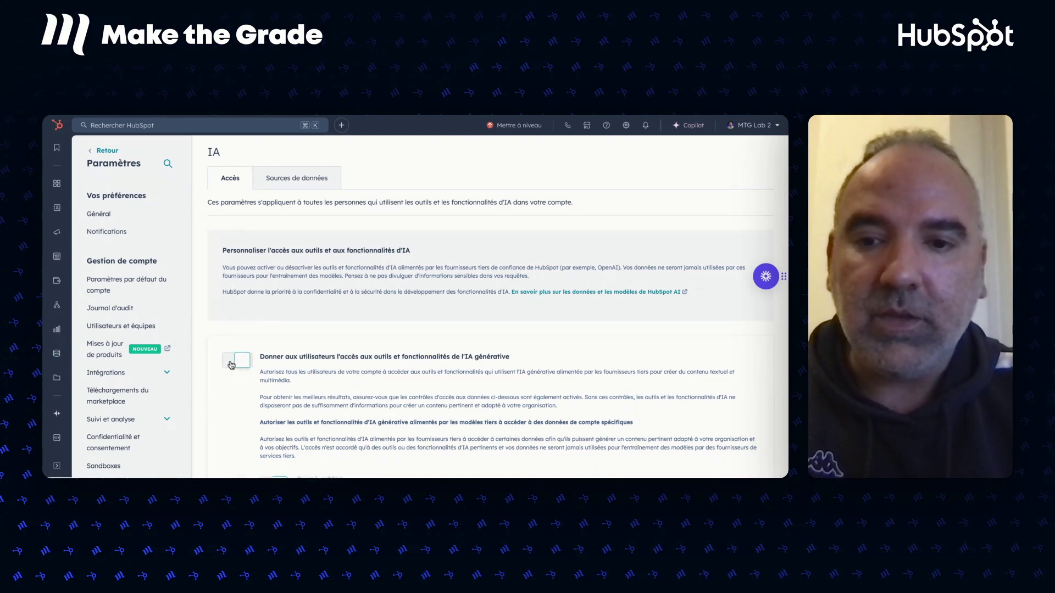
click(239, 364)
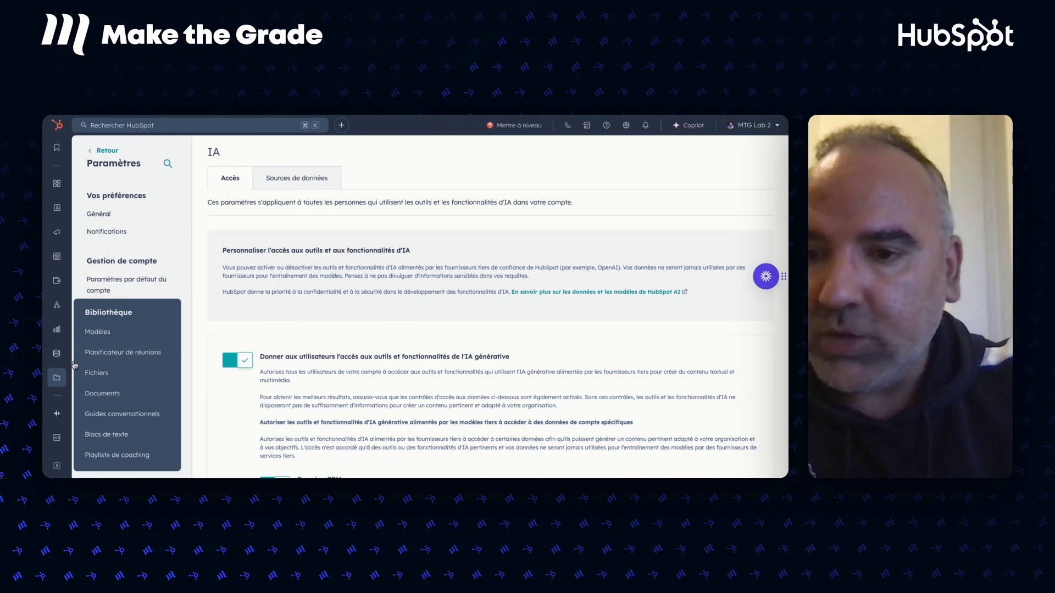
Step: Start a new e-mail template from scratch in the Modèles section of the library
click(98, 333)
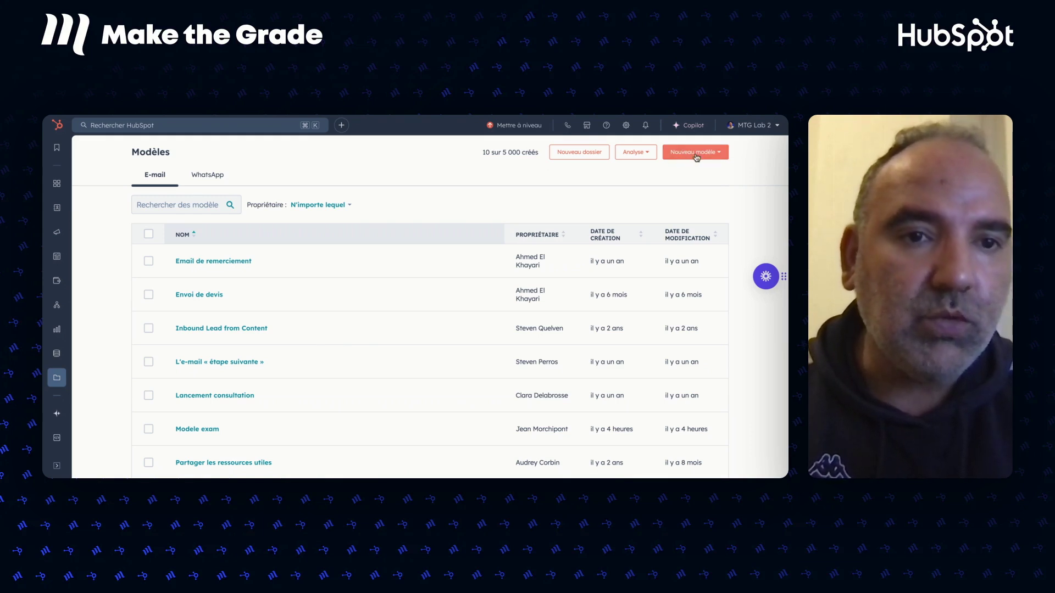
click(695, 153)
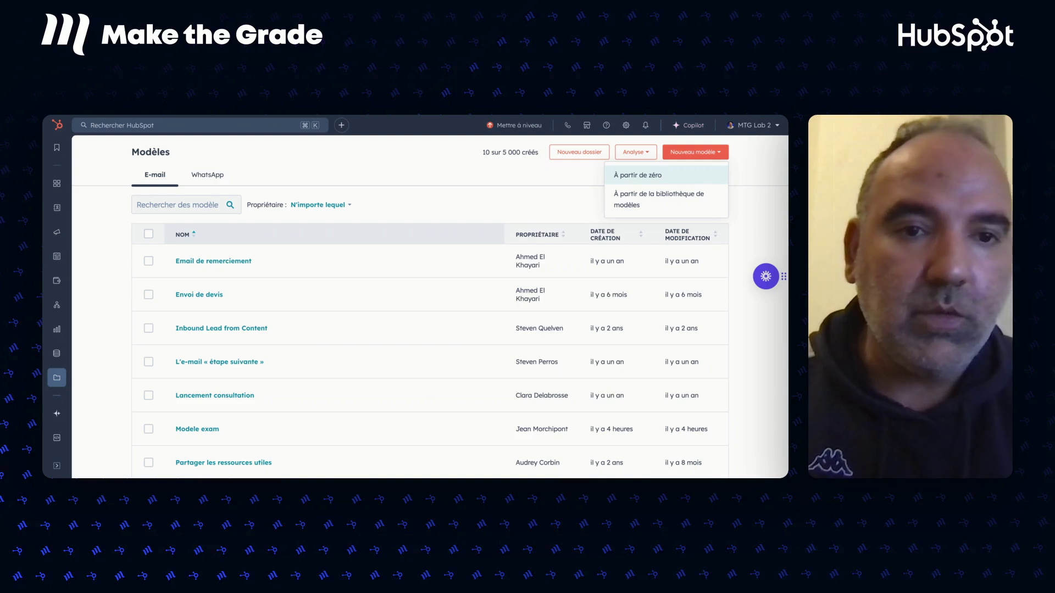
click(637, 175)
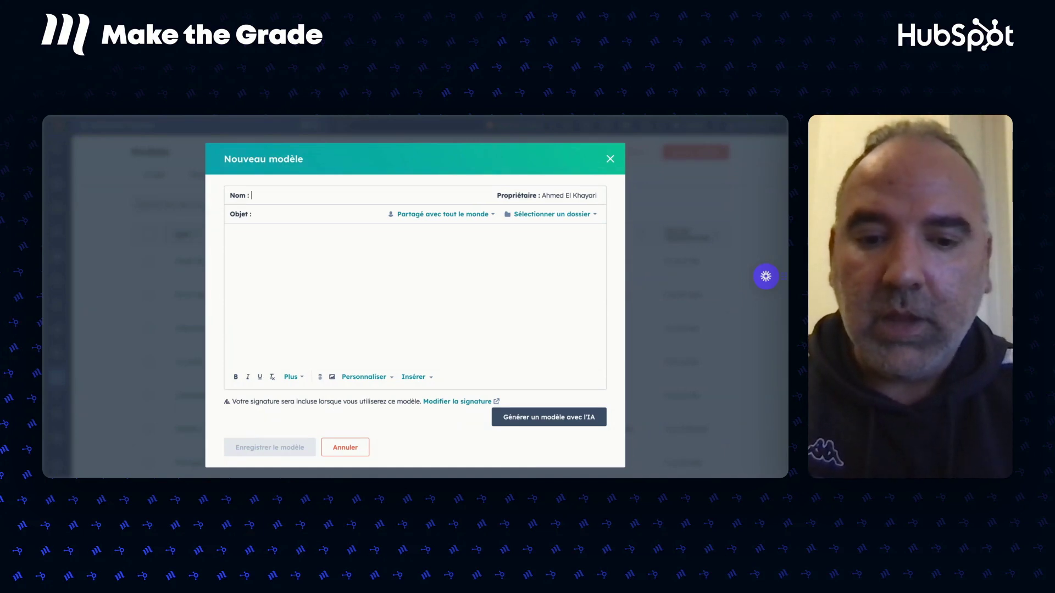
Step: Name the new e-mail template "Mail de démarchage"
text(Mail)
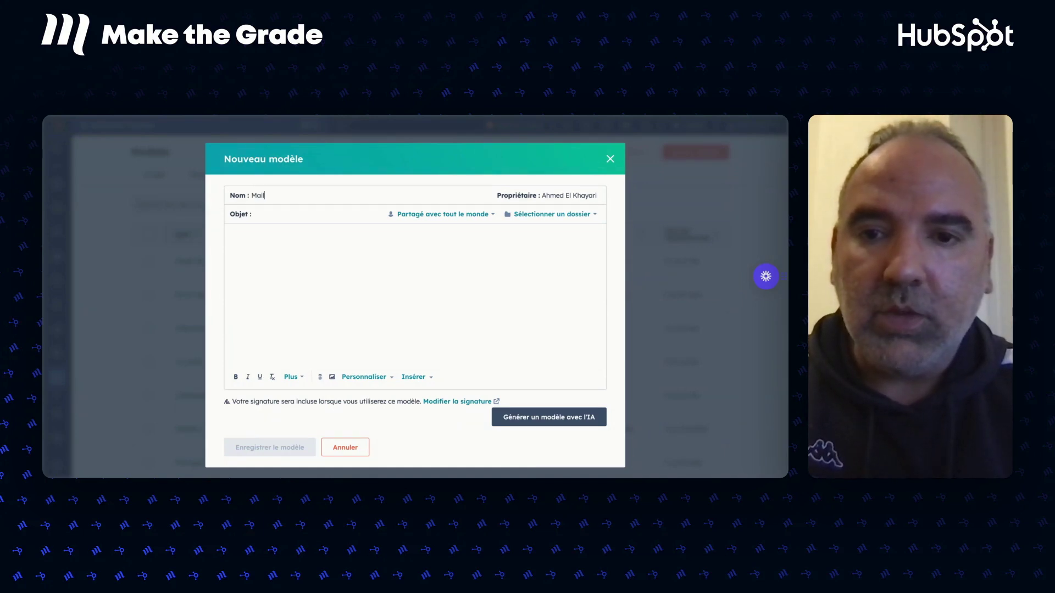
text( de démar)
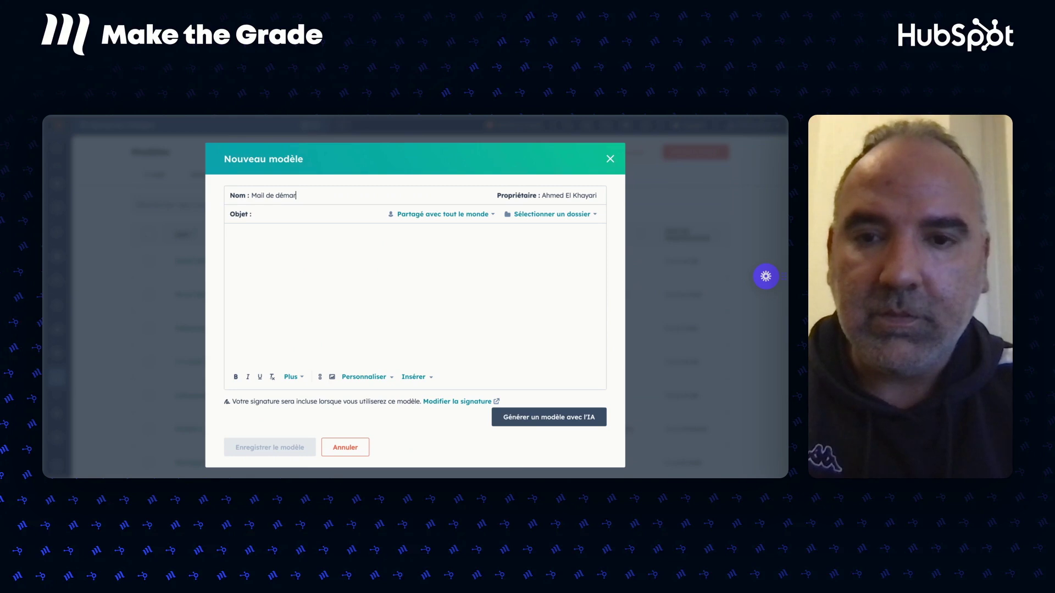
text(chage)
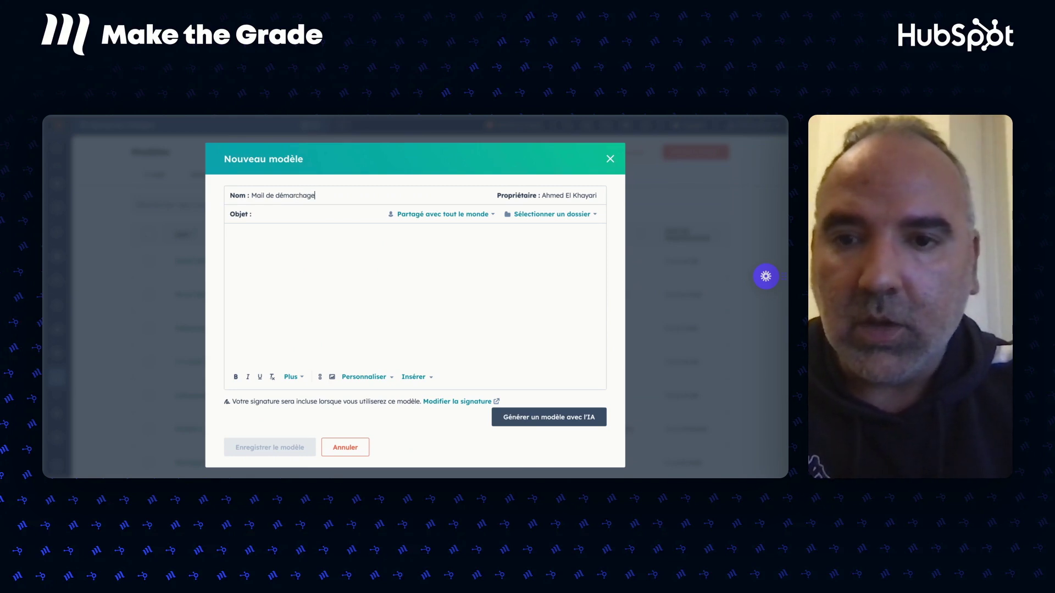
click(274, 213)
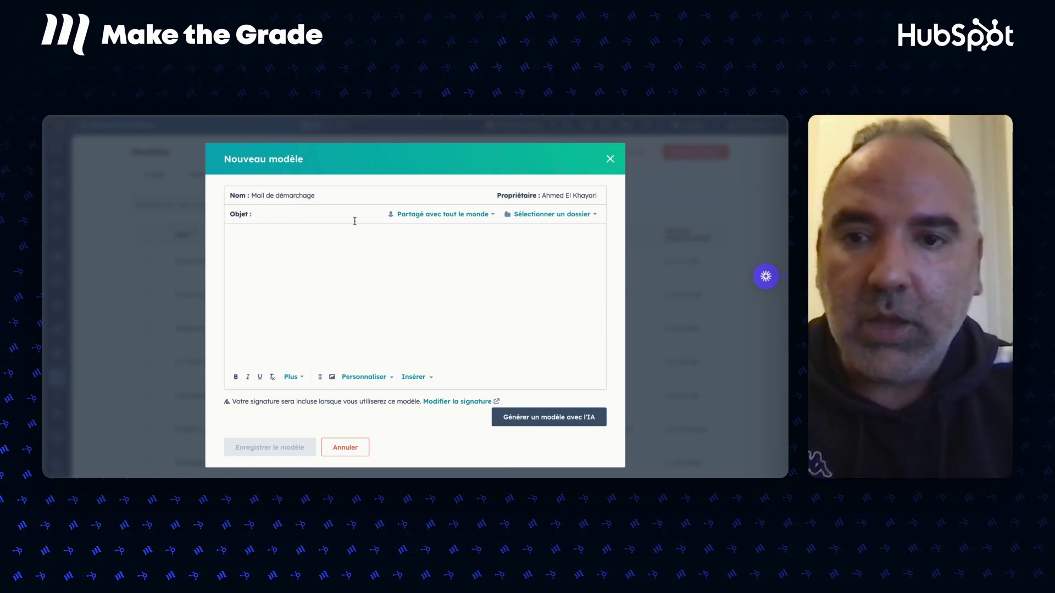
click(272, 248)
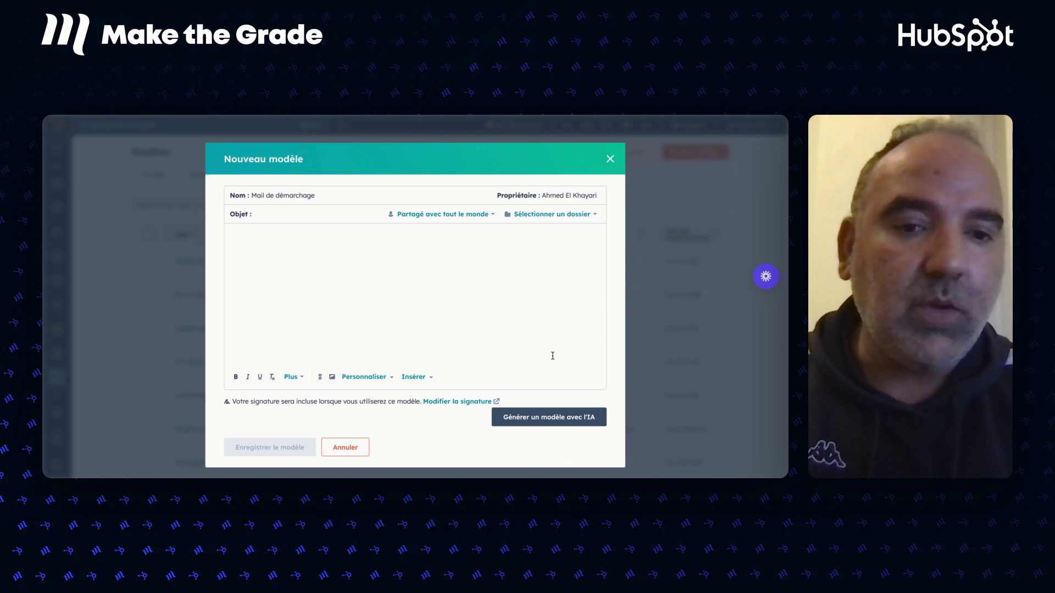
Step: Open the AI generator for the template and set the e-mail type to "E-mail de démarchage"
click(541, 418)
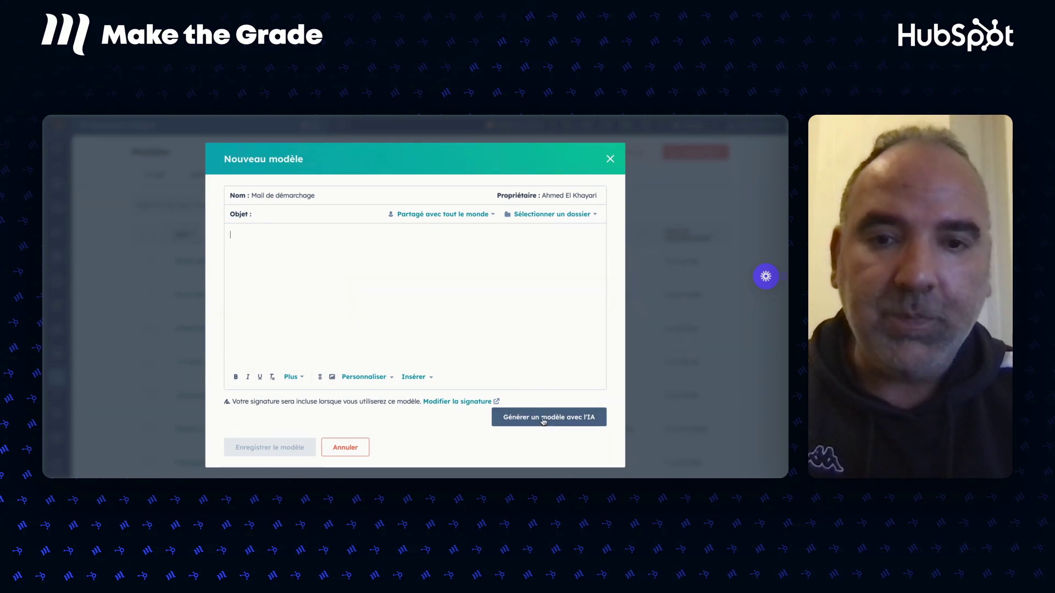
click(543, 419)
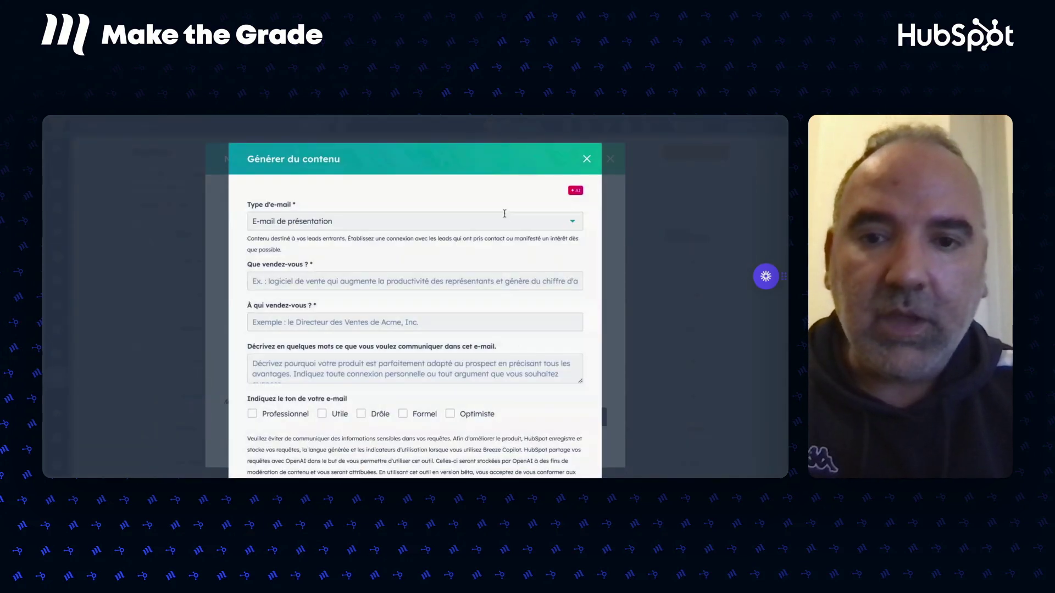
scroll(544, 231, down, 2)
scroll(546, 231, up, 1)
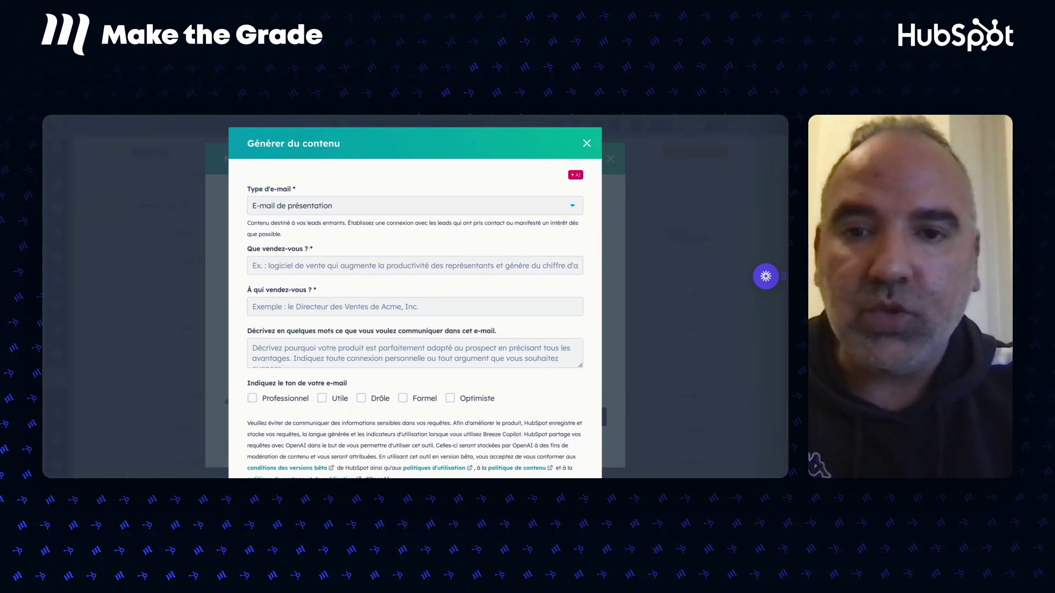
click(357, 207)
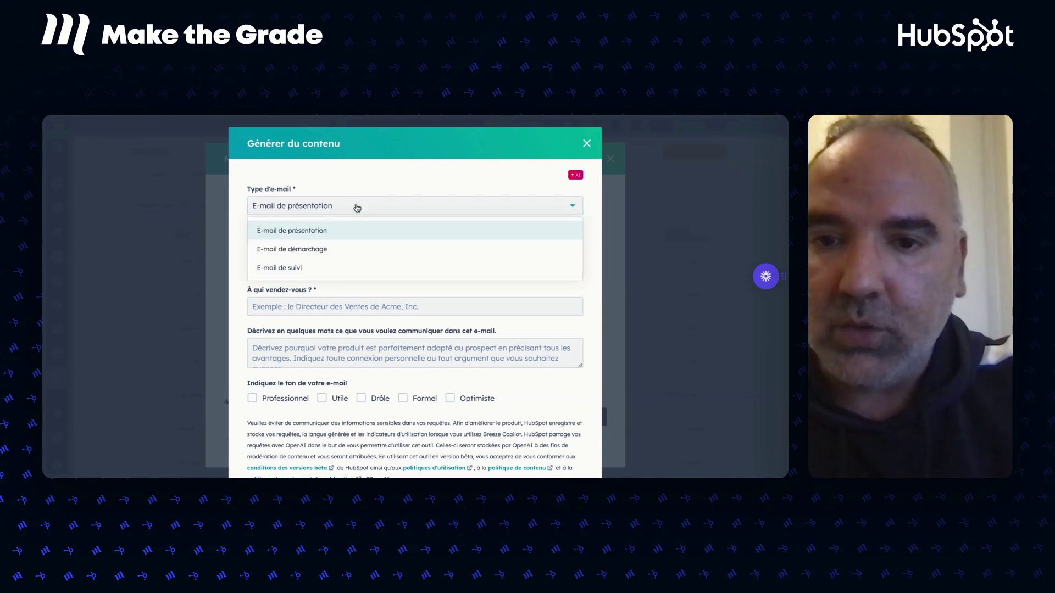
click(328, 250)
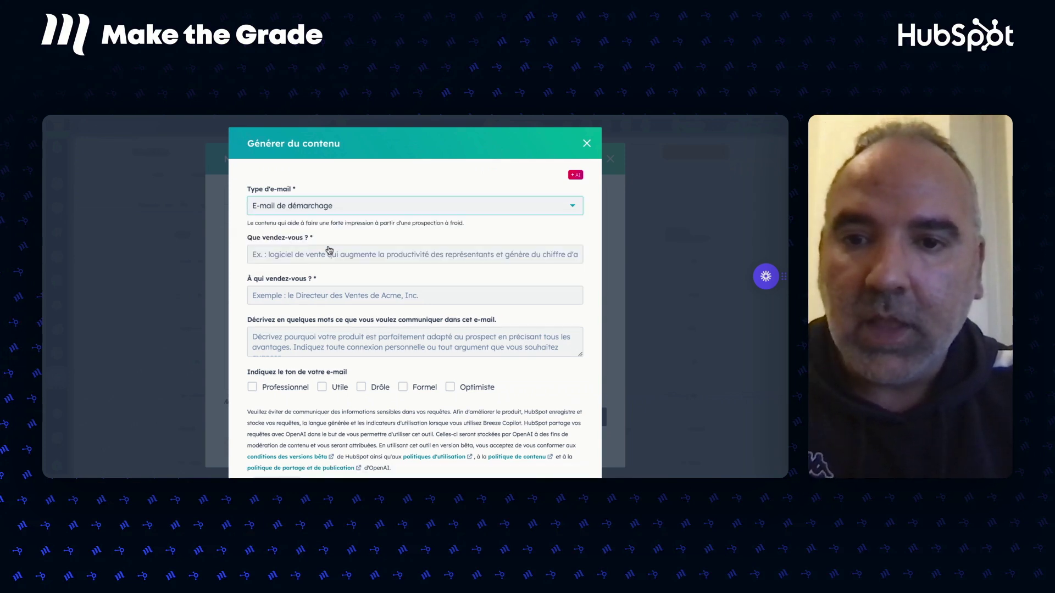
Step: Describe what is being sold as "Intégration CRM personnalisé avec HubSpot"
click(264, 255)
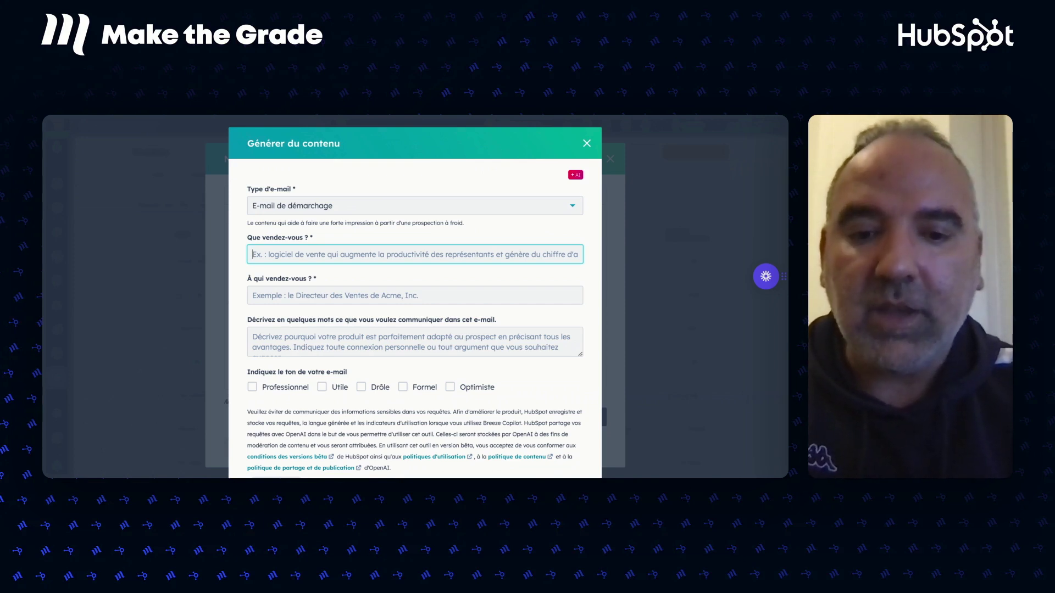
text(I)
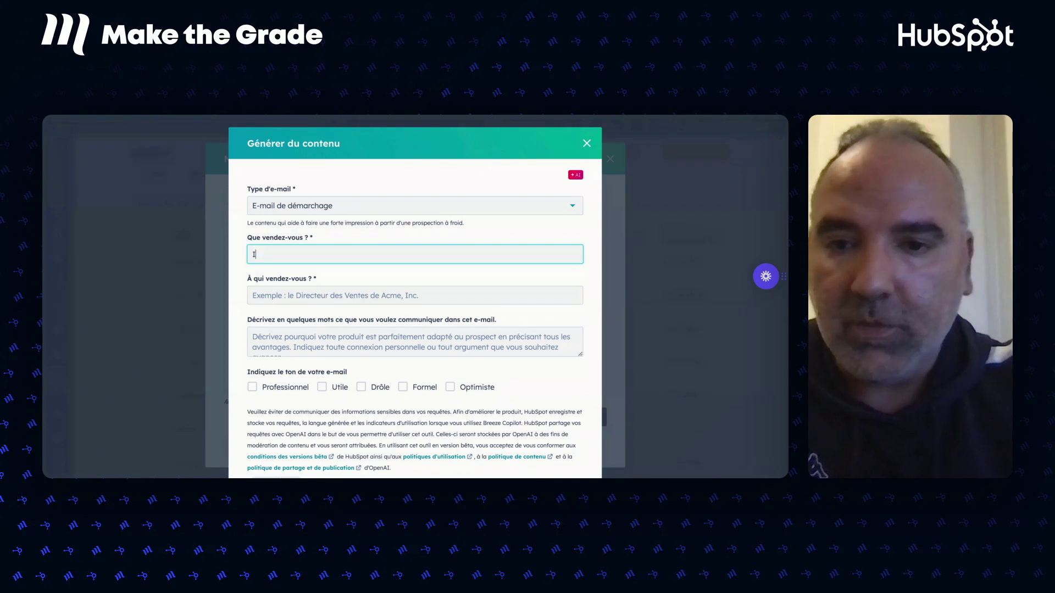
text(ntégration)
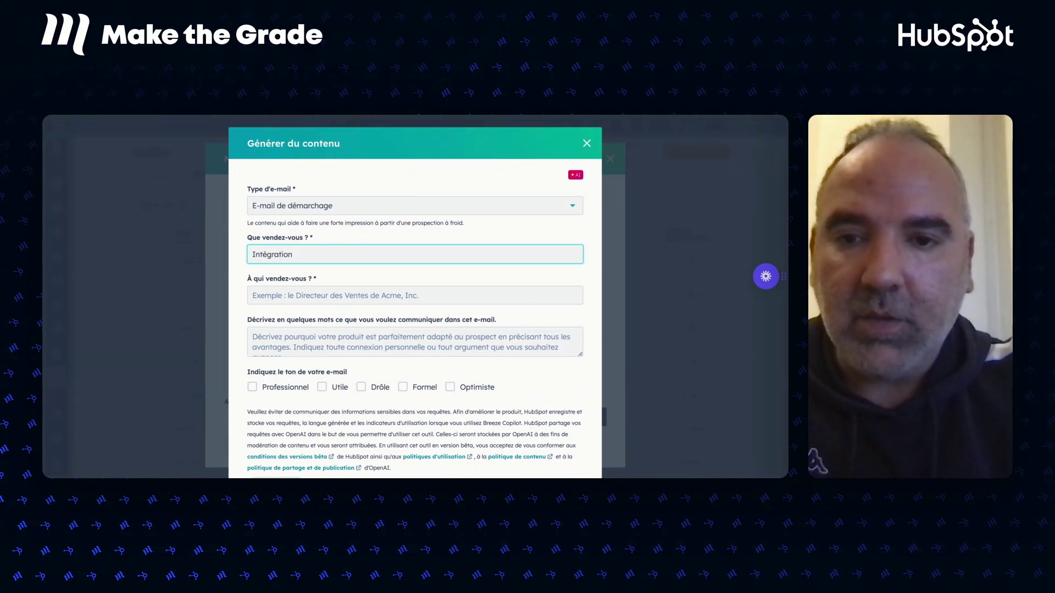
text( CRM sur-mesure avec)
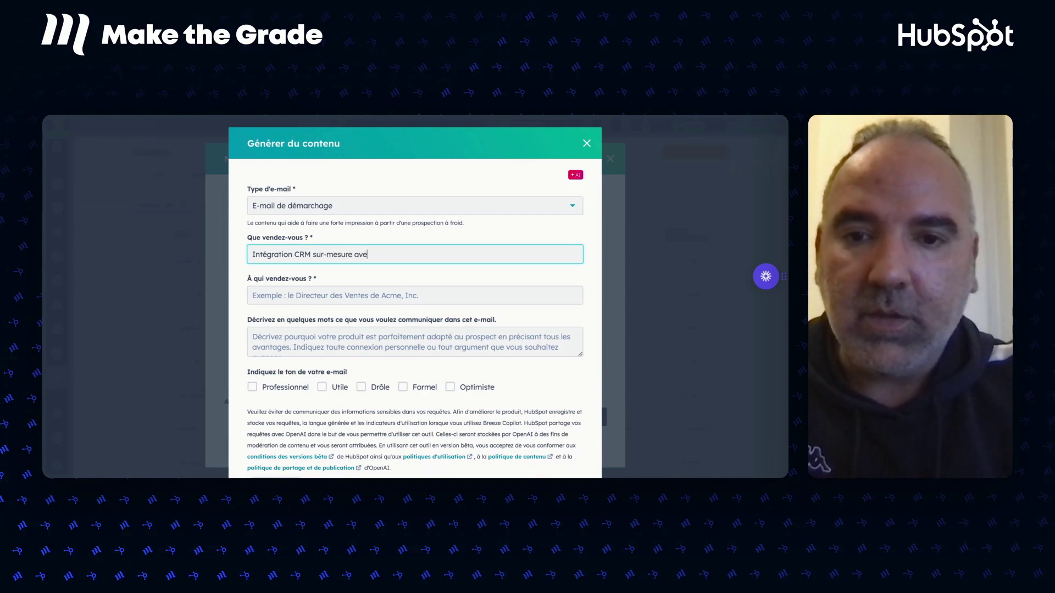
key(BackSpace)
key(BackSpace)
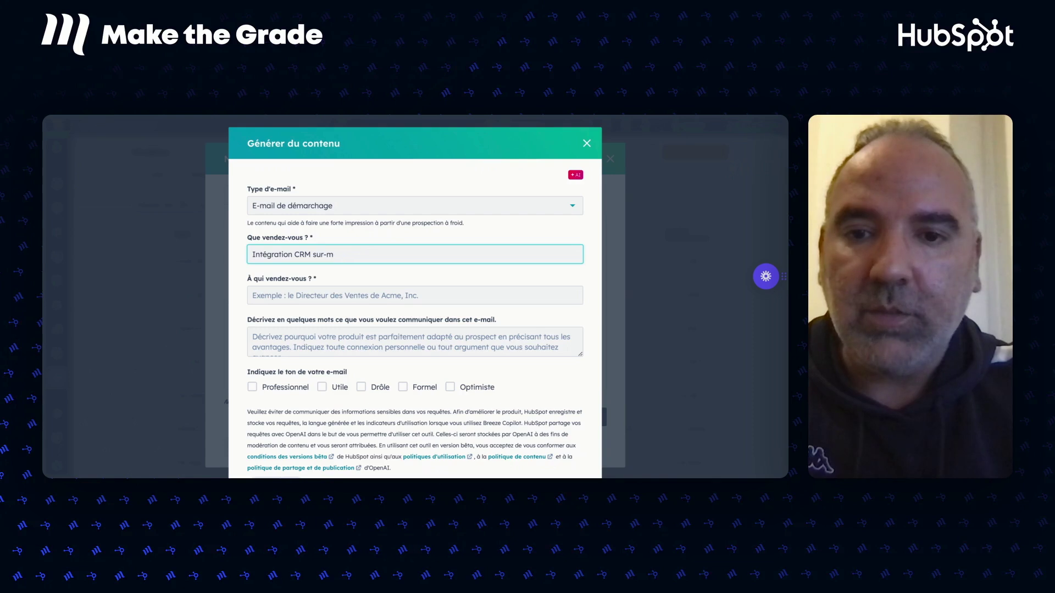
key(BackSpace)
key(BackSpace)
key(BackSpace)
text(personnalisé )
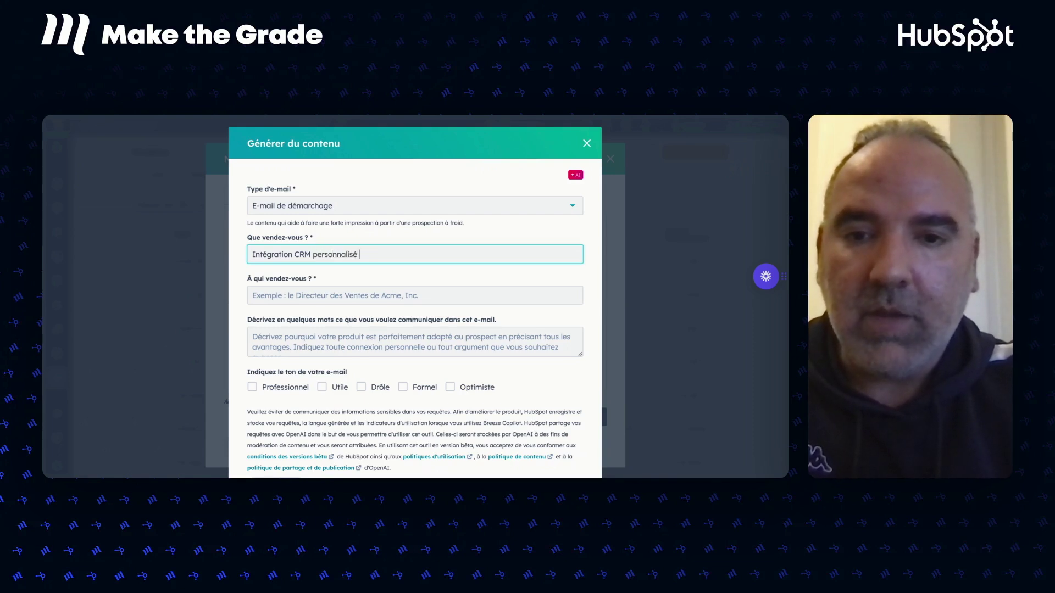
text(avec HubSpot)
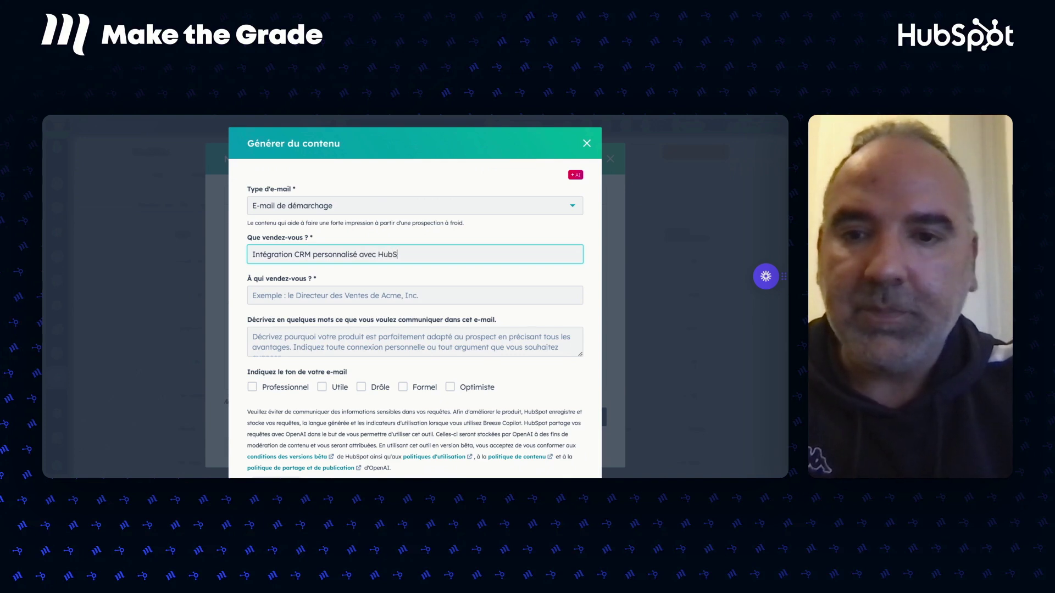
Step: Enter "Responsable du développement commercial" as the audience being sold to
click(290, 295)
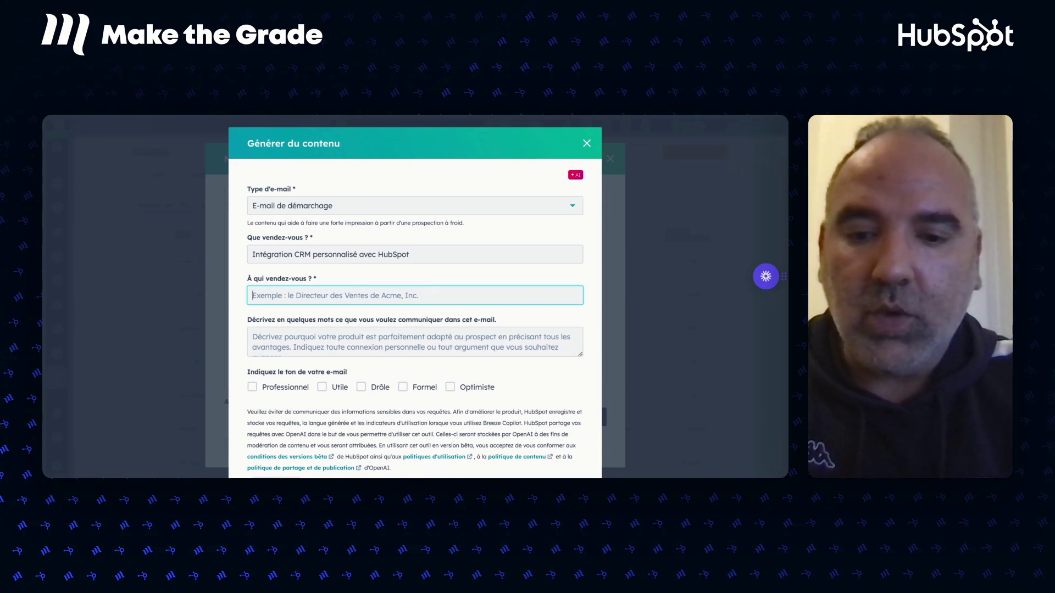
text(Respo)
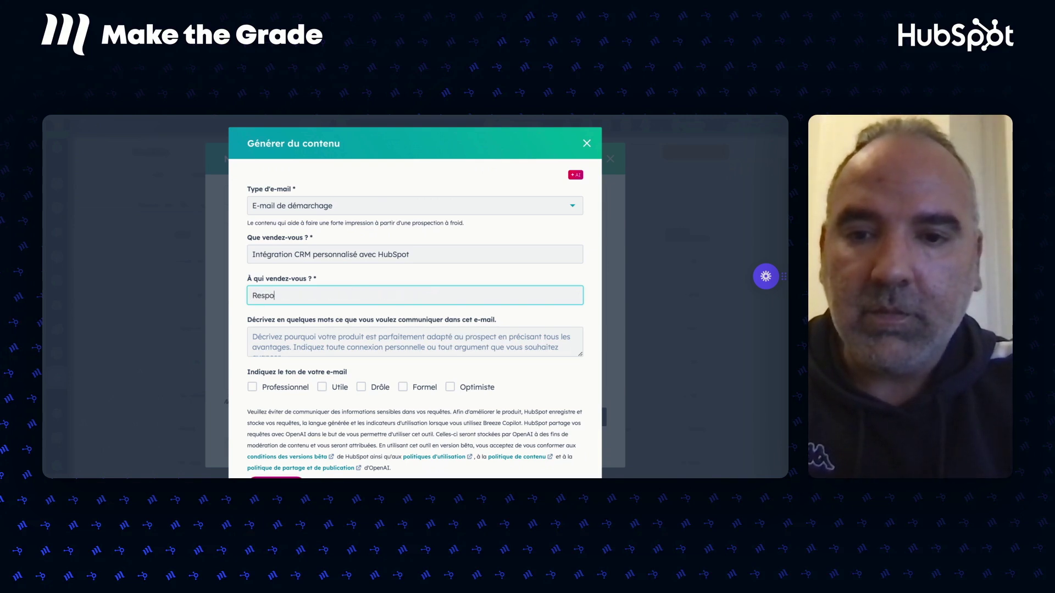
text(nsable du developpement comm)
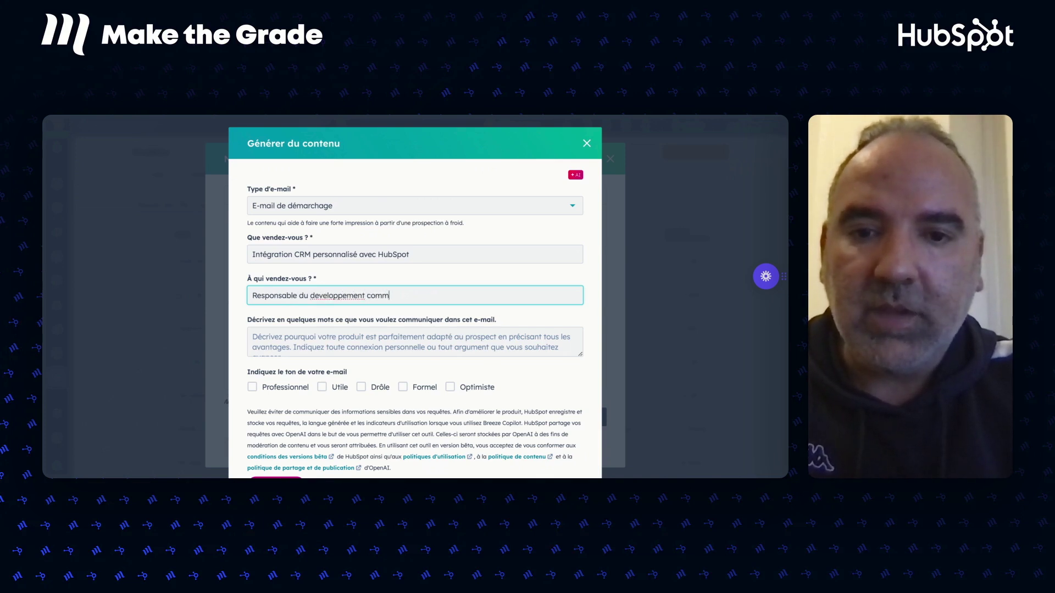
text(ercial)
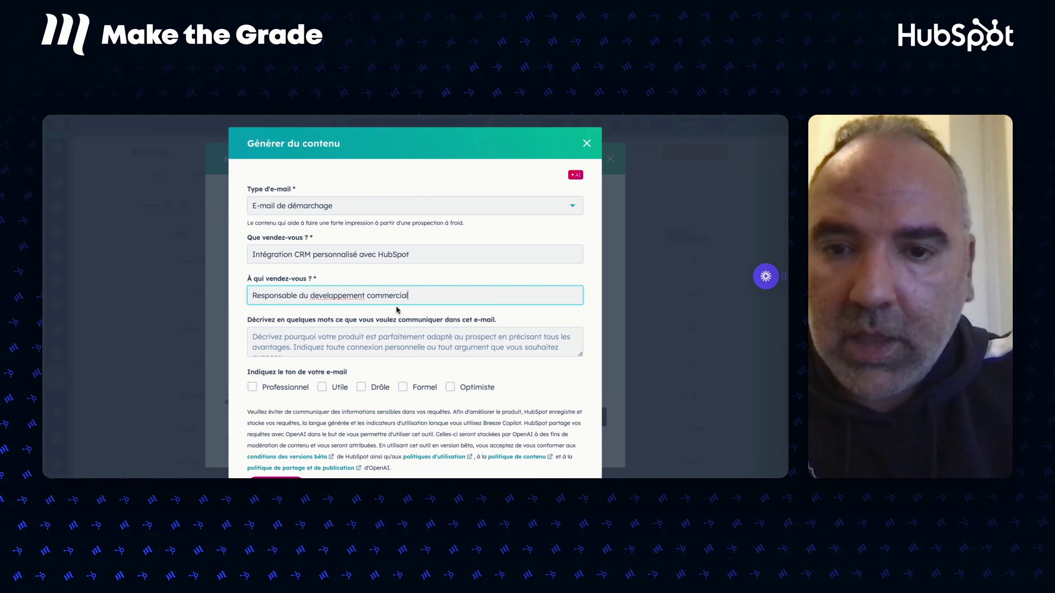
click(320, 297)
text(é)
Step: Paste the e-mail description covering sales managers' problems, the Make the Grade agency presentation and HubSpot's advantages
click(328, 338)
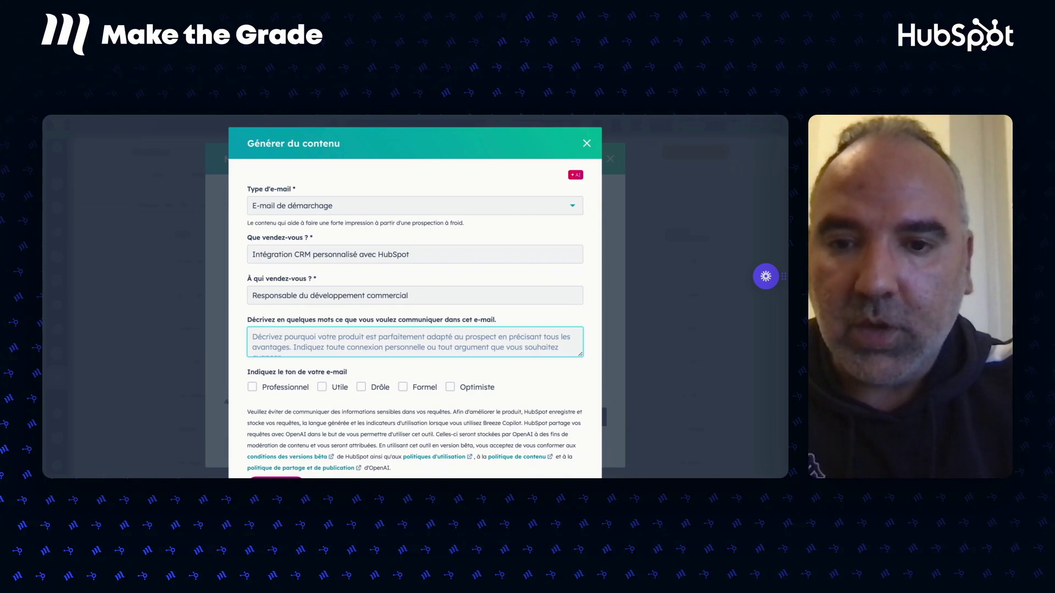
key(ctrl+v)
scroll(338, 340, up, 5)
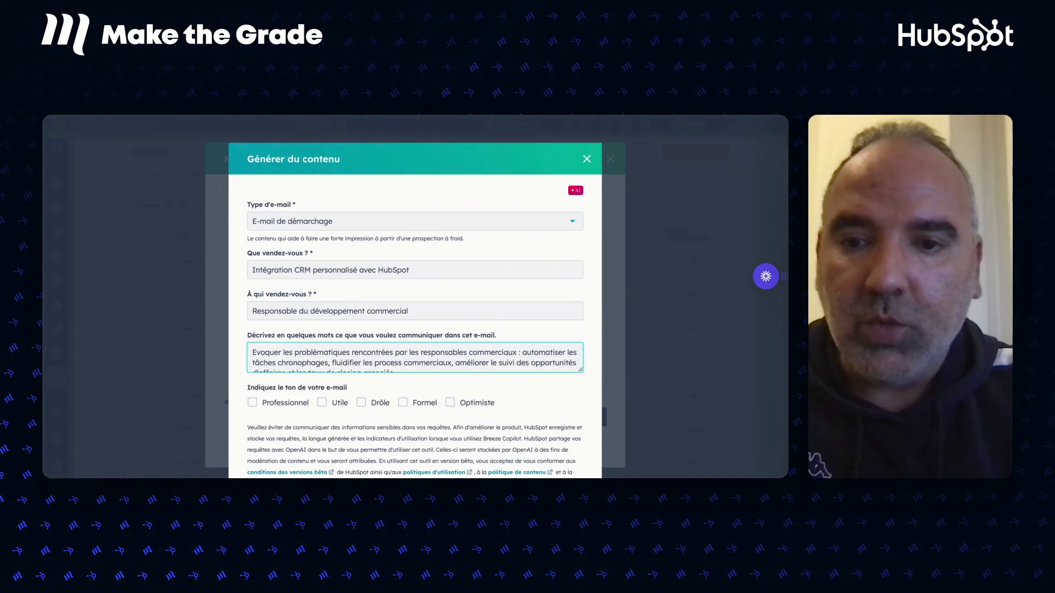
scroll(338, 340, down, 2)
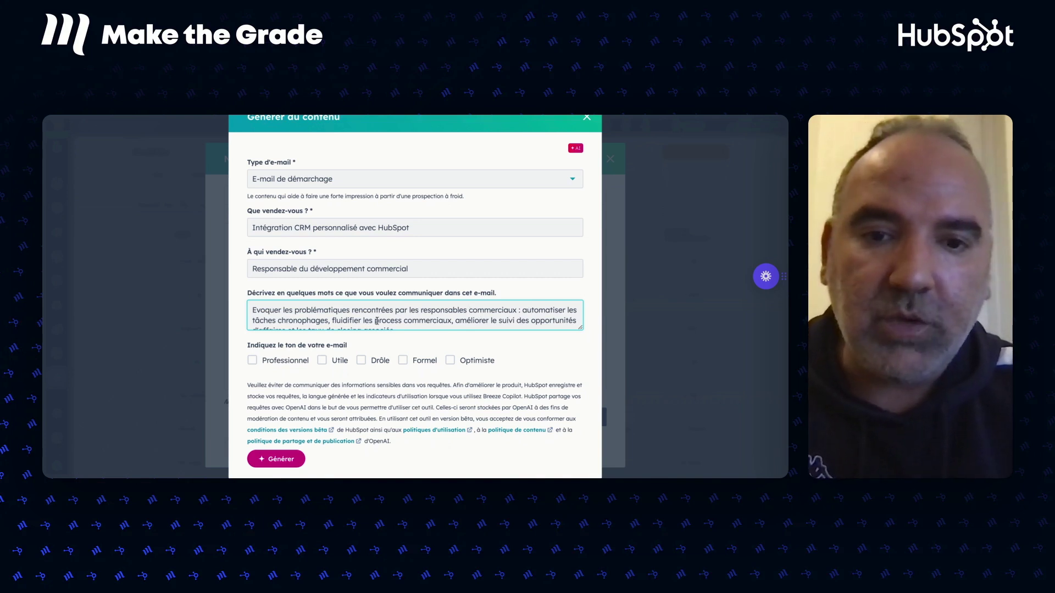
Step: Read through the pasted description, from the sales managers' problems and agency presentation to the advantages of HubSpot
scroll(437, 319, down, 2)
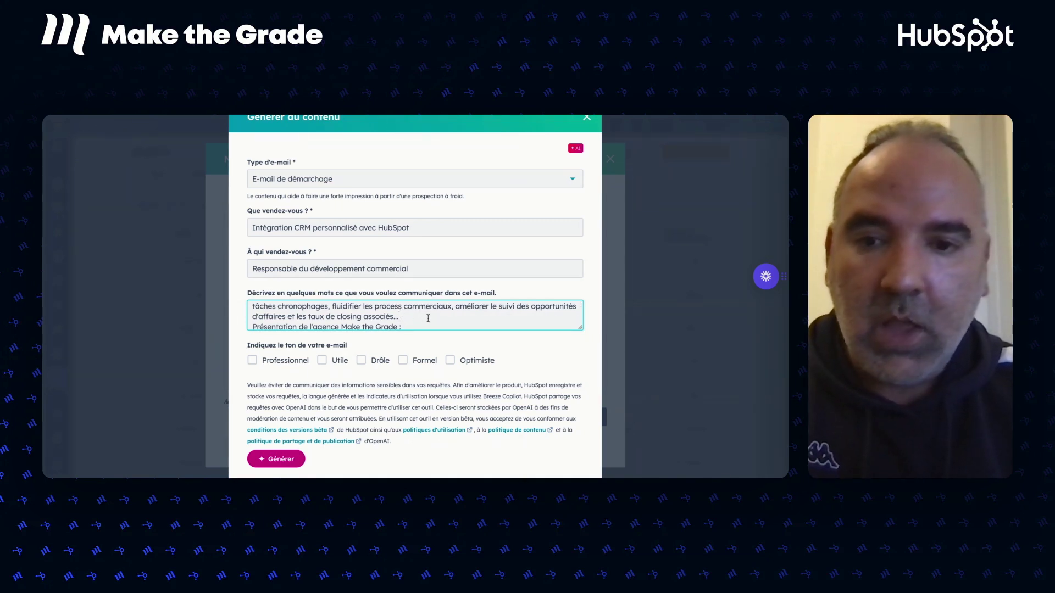
scroll(428, 319, down, 2)
scroll(408, 317, up, 3)
scroll(411, 316, down, 2)
scroll(412, 316, down, 2)
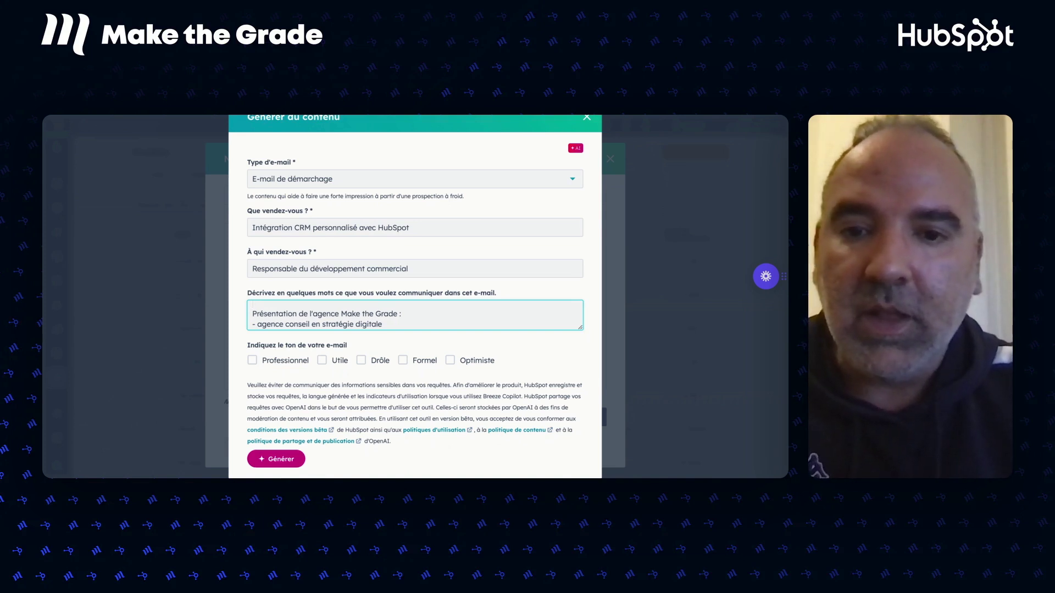
scroll(382, 319, down, 1)
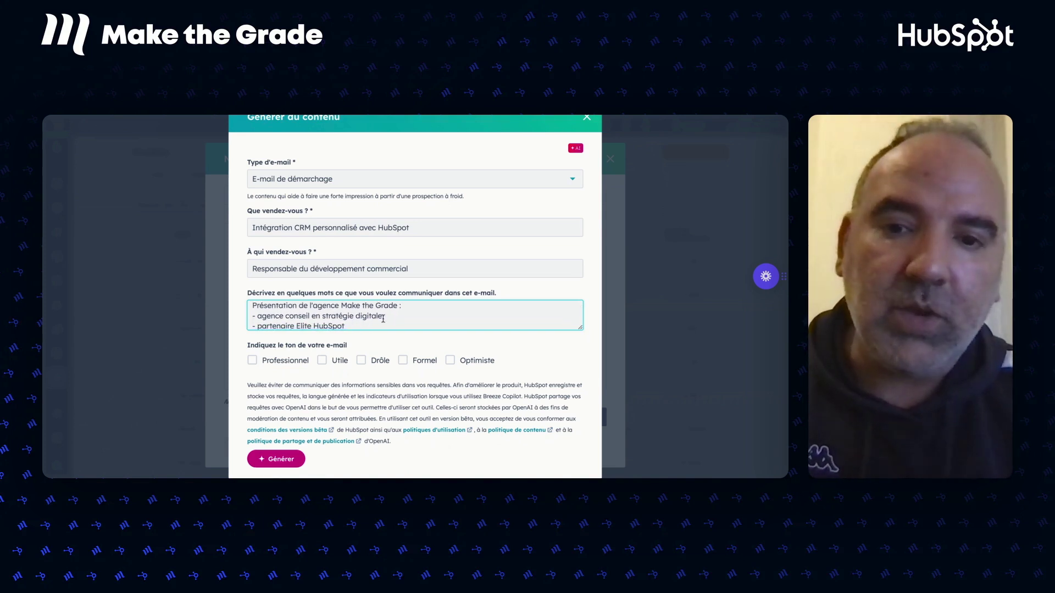
scroll(369, 322, down, 1)
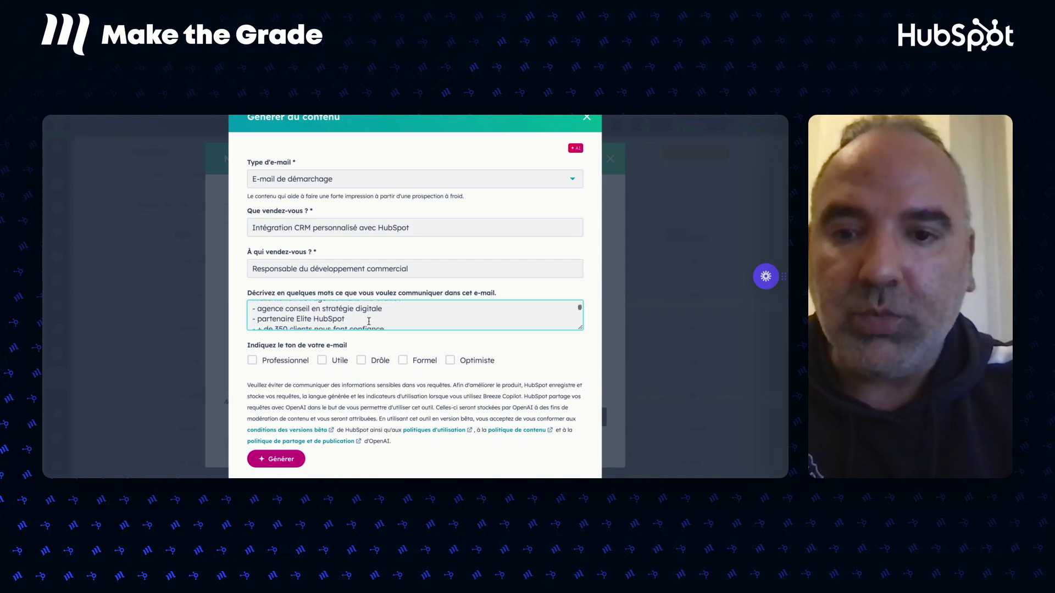
scroll(369, 321, down, 1)
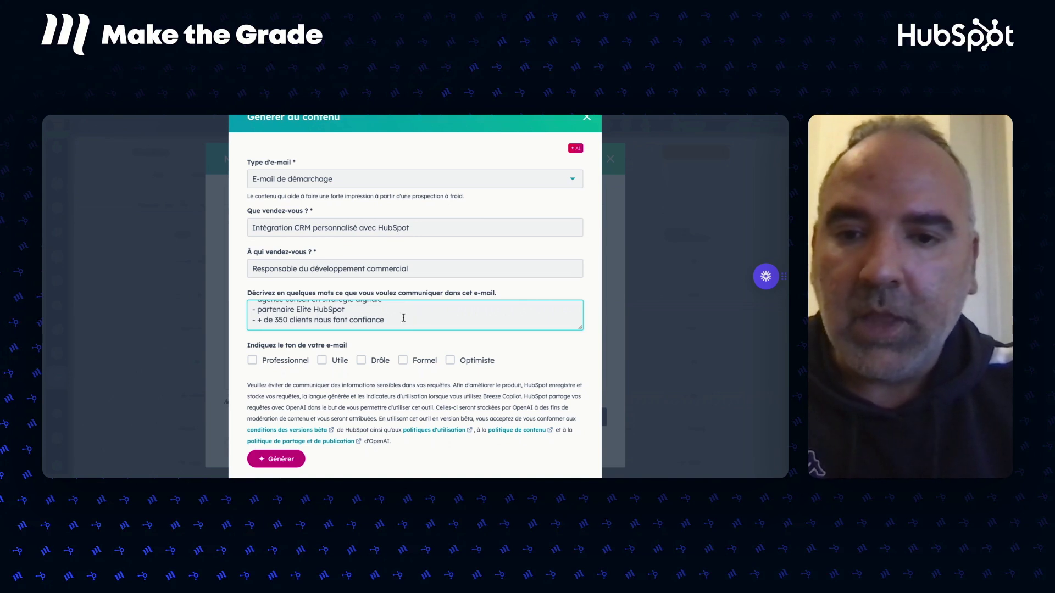
scroll(404, 318, down, 2)
scroll(403, 318, down, 2)
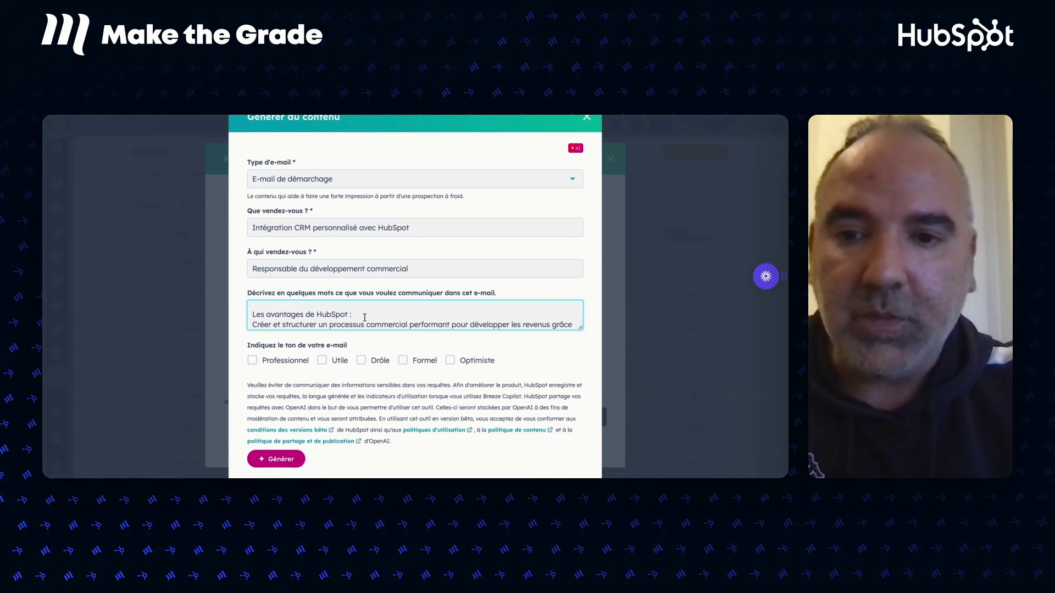
Step: Read the rest of the pasted description, from the listed HubSpot advantages to the proposal to book a meeting
scroll(364, 318, down, 1)
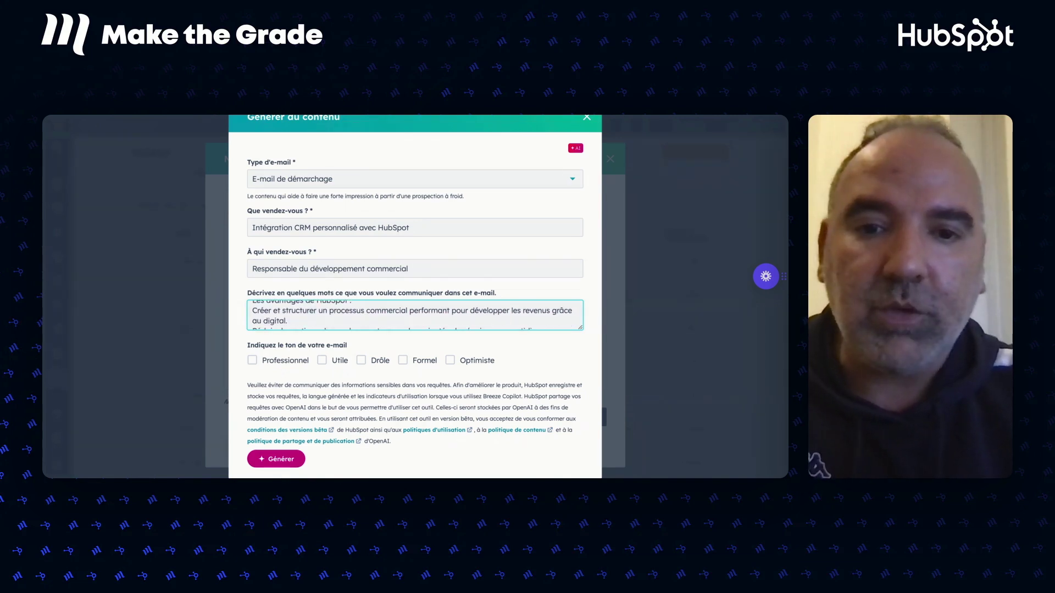
scroll(414, 315, down, 2)
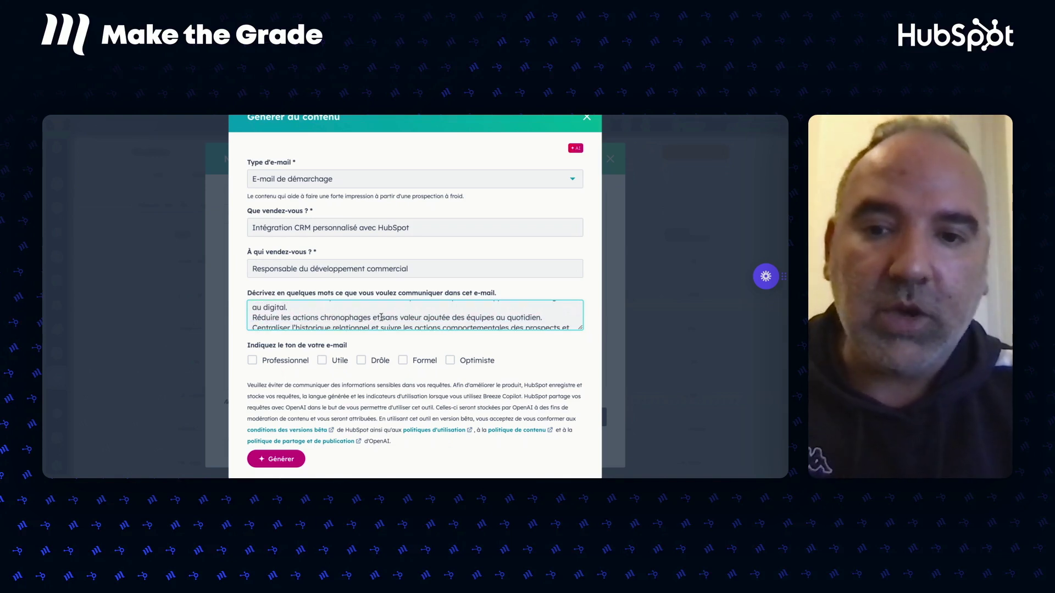
scroll(381, 318, down, 2)
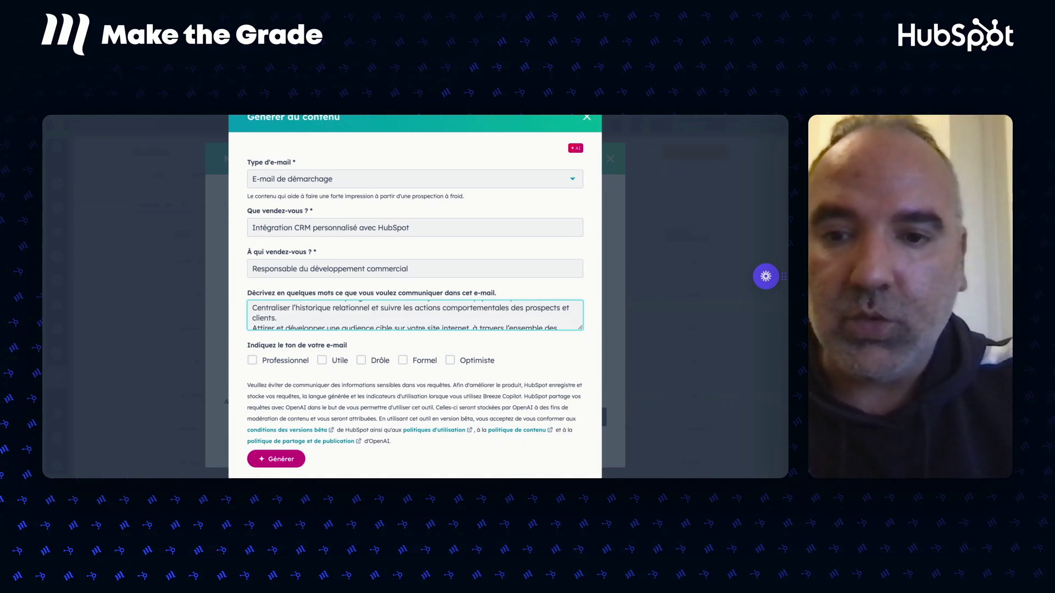
scroll(415, 315, down, 1)
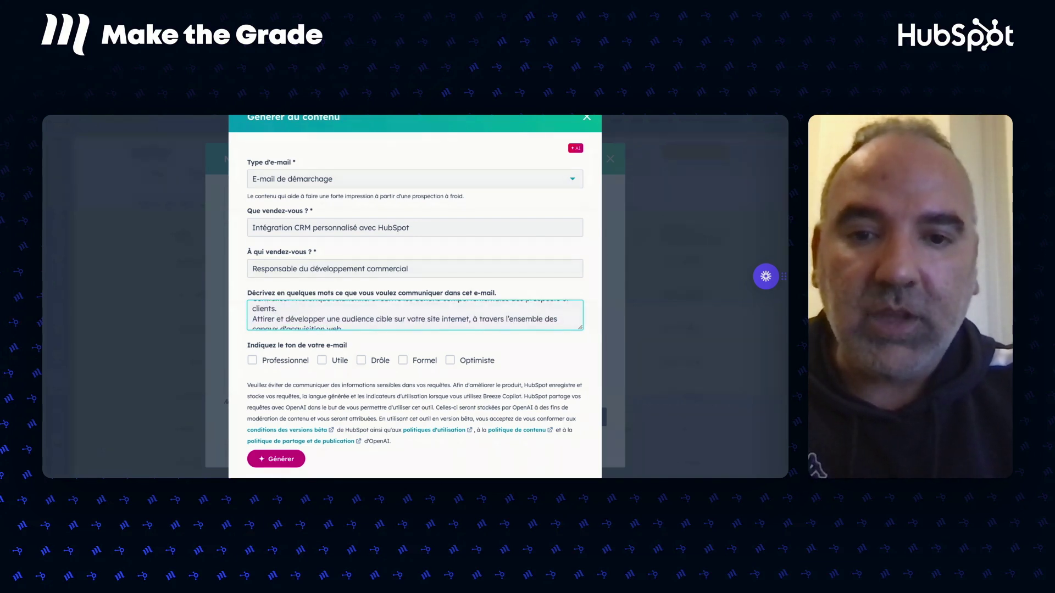
scroll(415, 315, down, 1)
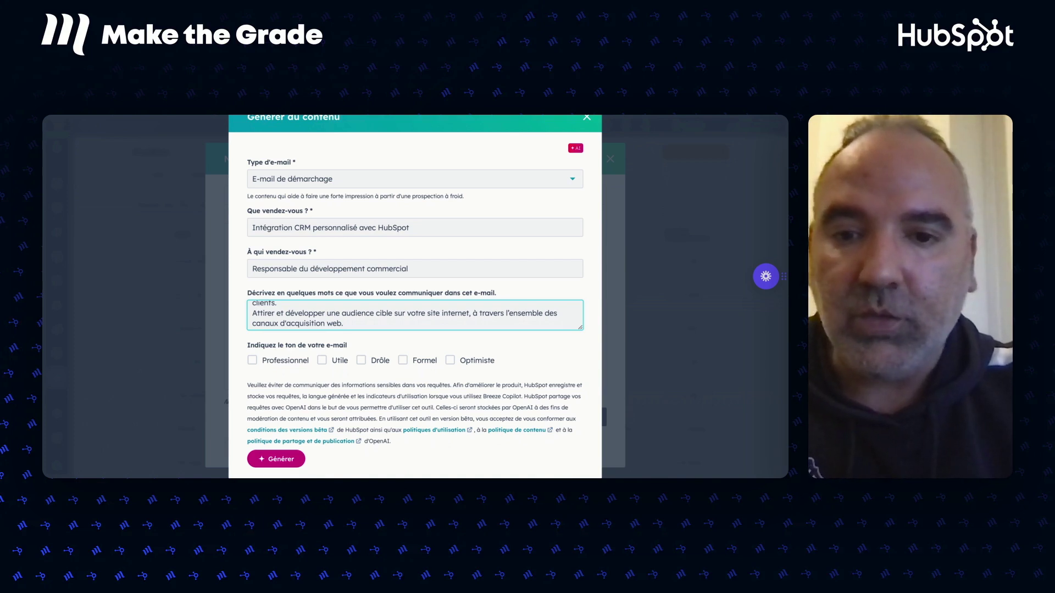
scroll(366, 323, down, 2)
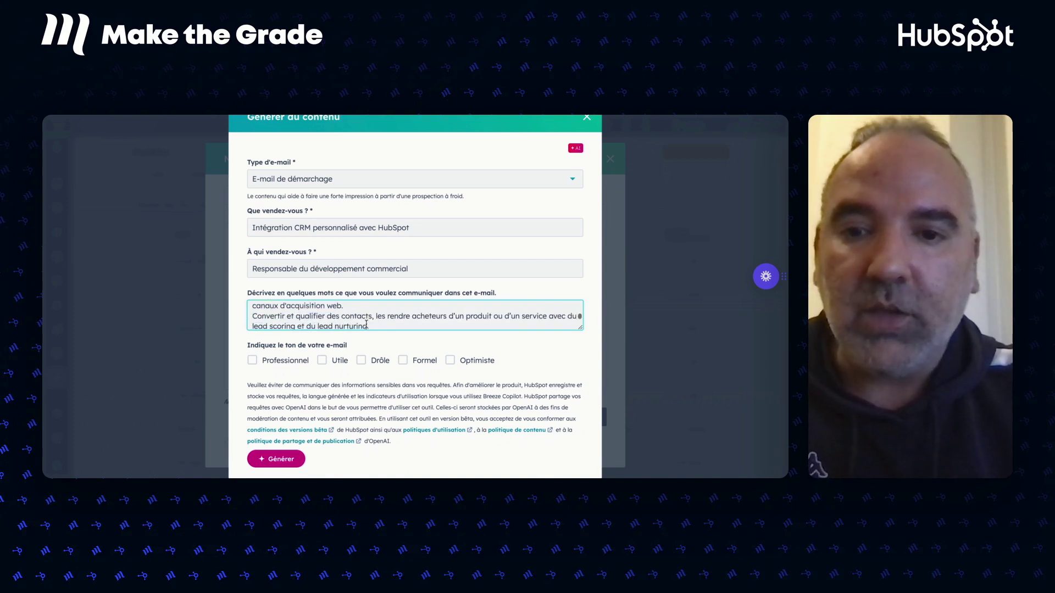
scroll(366, 323, down, 2)
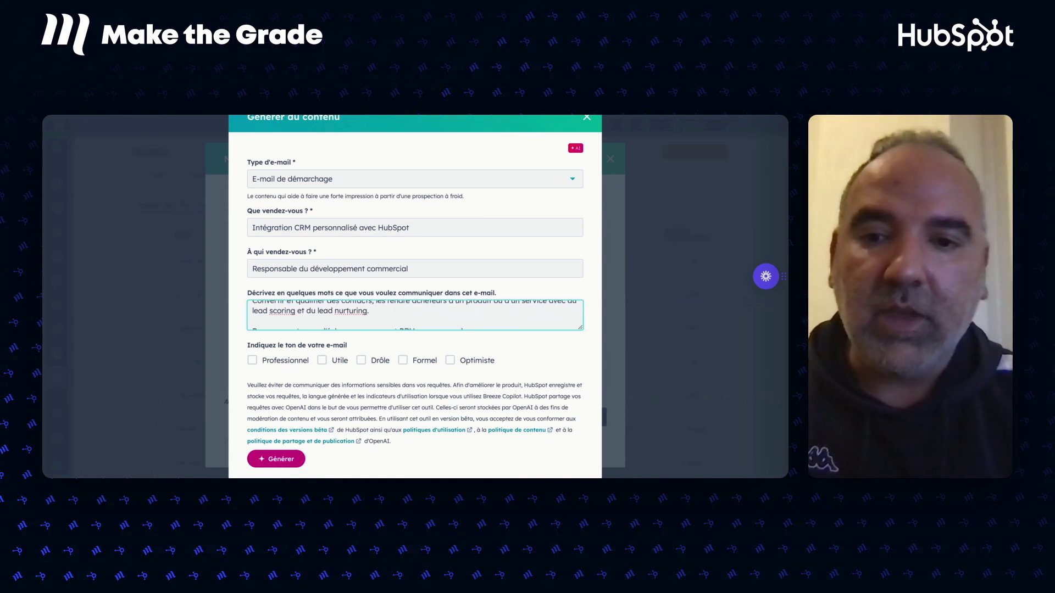
scroll(414, 314, down, 2)
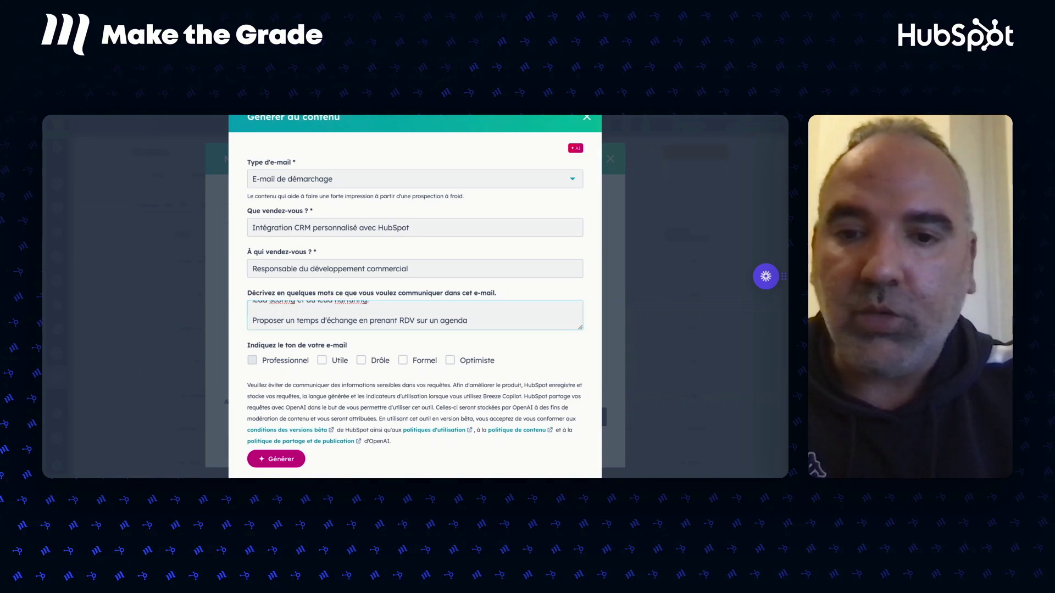
Step: Generate the e-mail content in the "Professionnel" tone and read through the proposed text
click(252, 360)
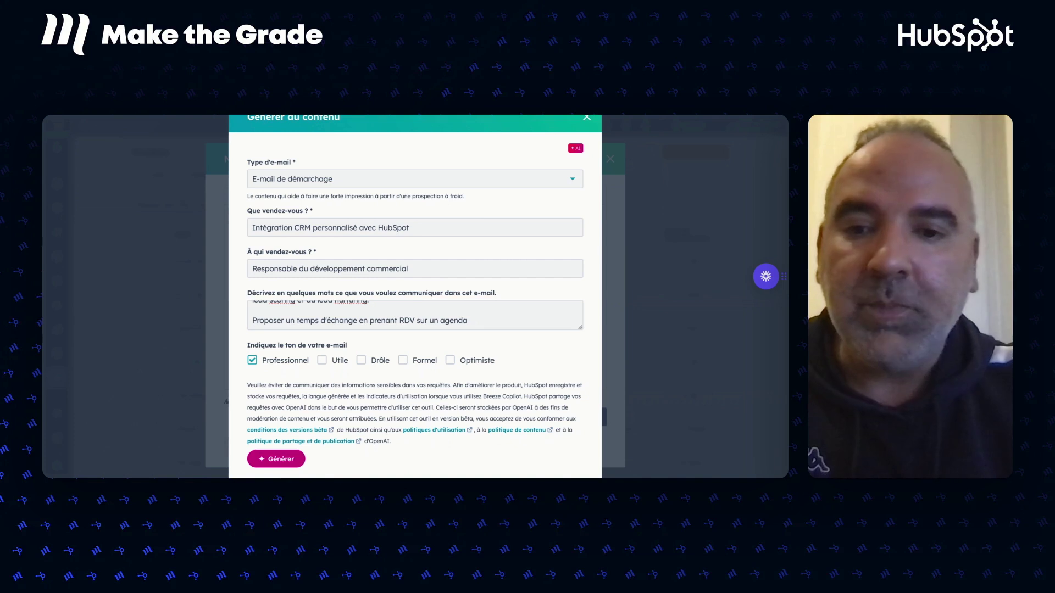
click(280, 459)
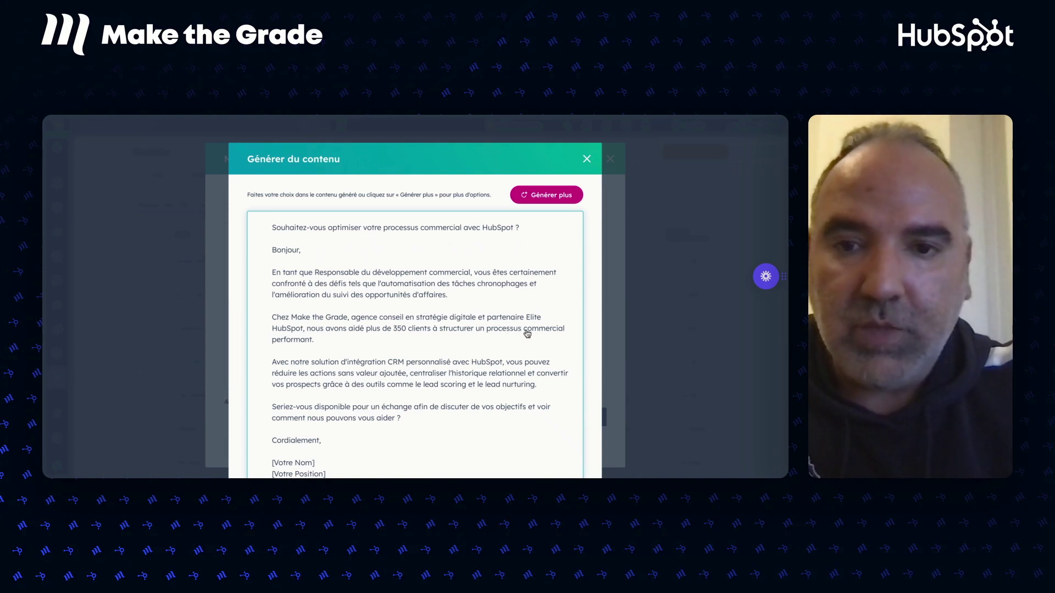
scroll(531, 335, down, 1)
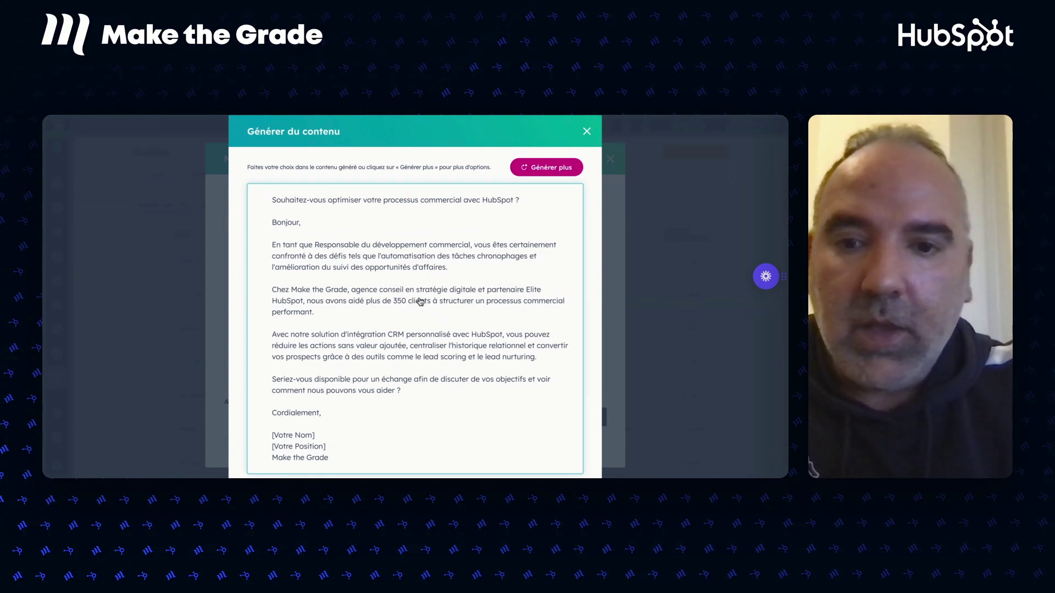
scroll(448, 327, down, 1)
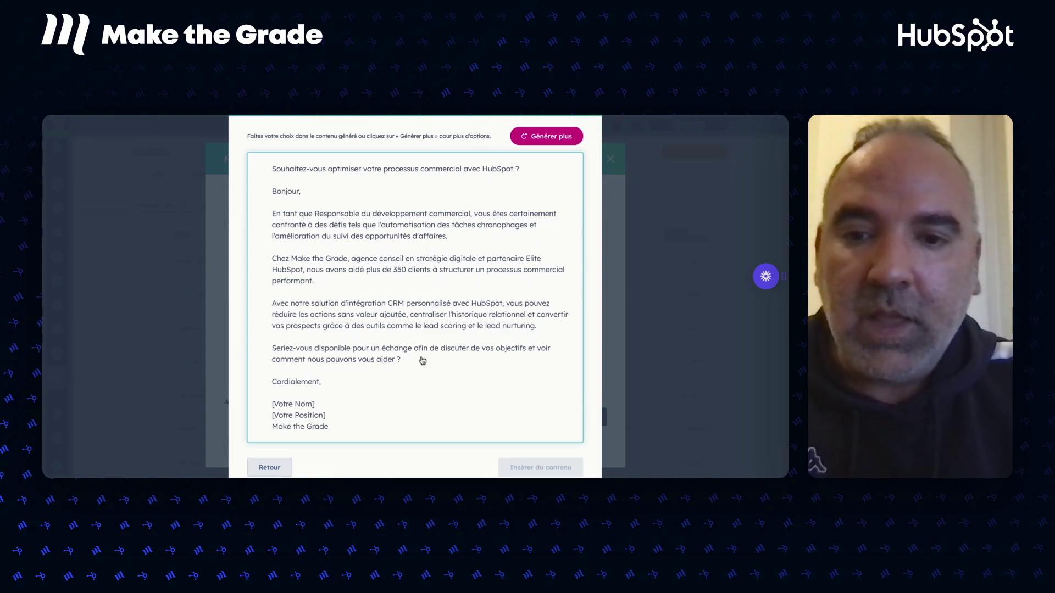
scroll(435, 365, down, 1)
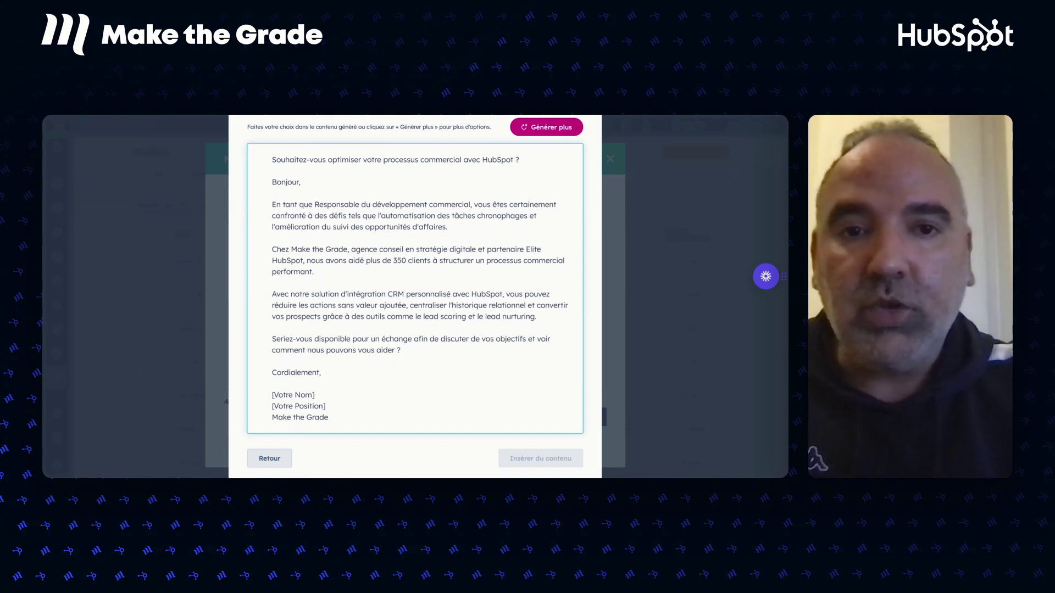
Step: Generate an additional version of the e-mail and compare it with the first one
scroll(473, 291, up, 1)
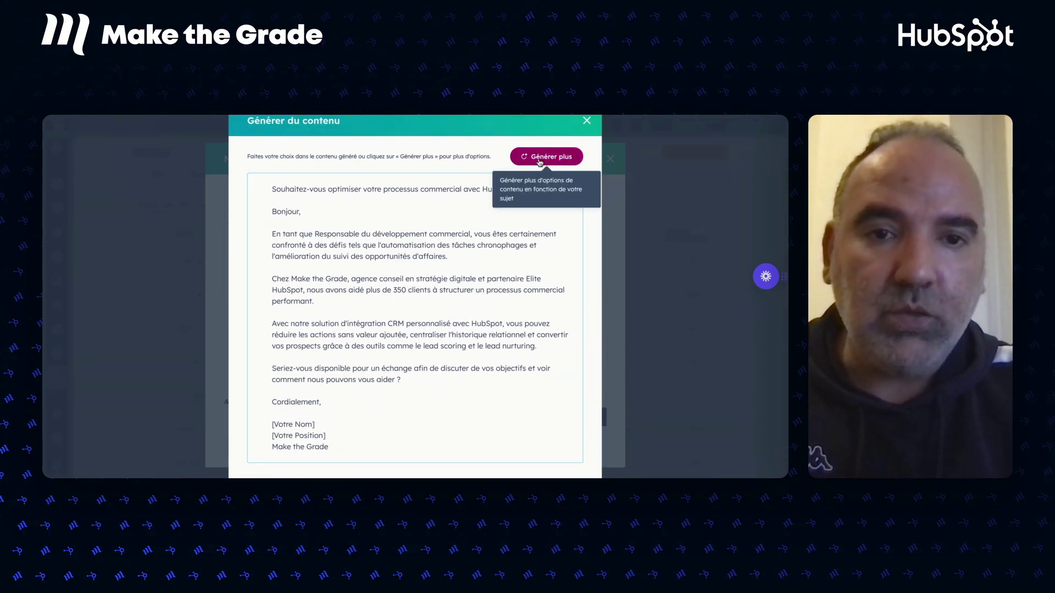
click(536, 158)
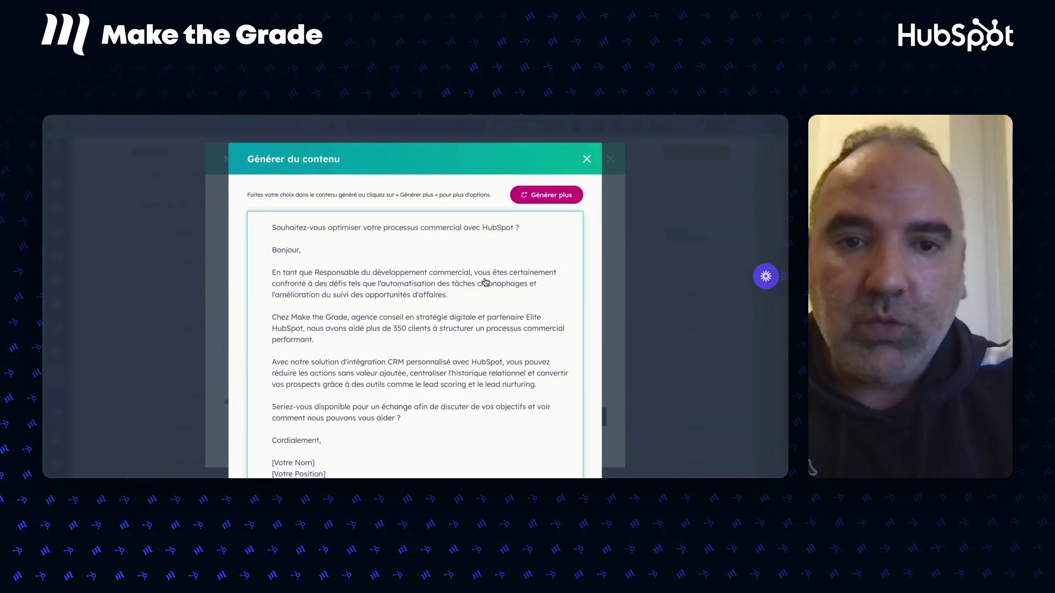
scroll(477, 335, down, 3)
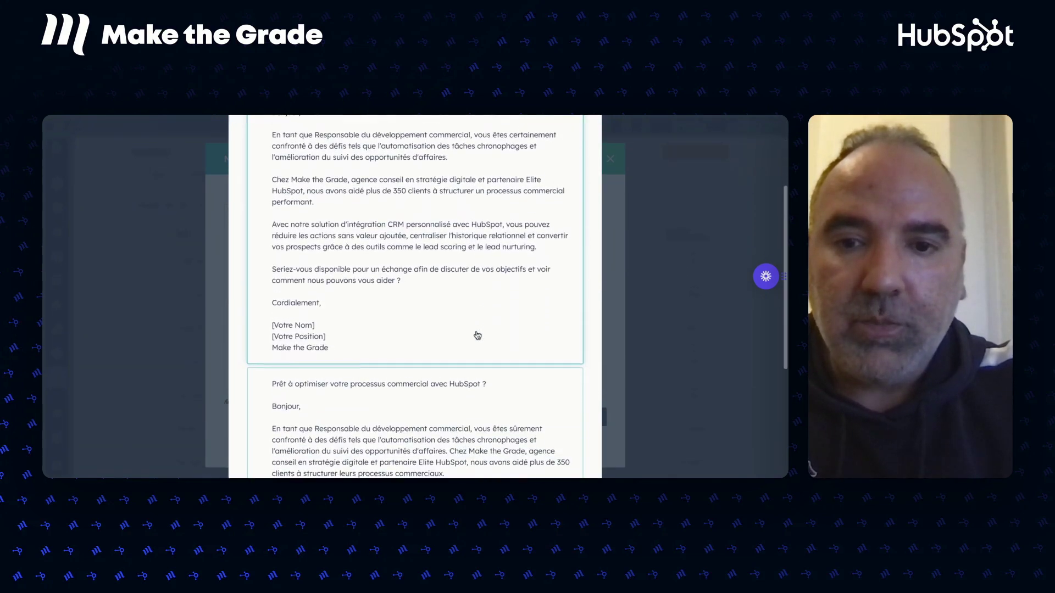
scroll(442, 336, down, 1)
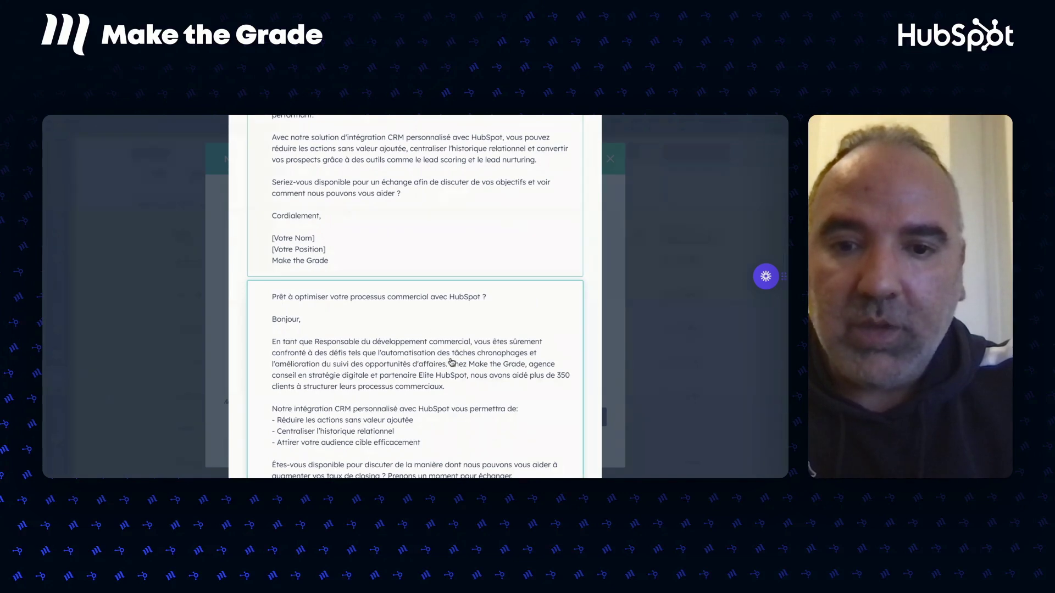
scroll(451, 362, down, 2)
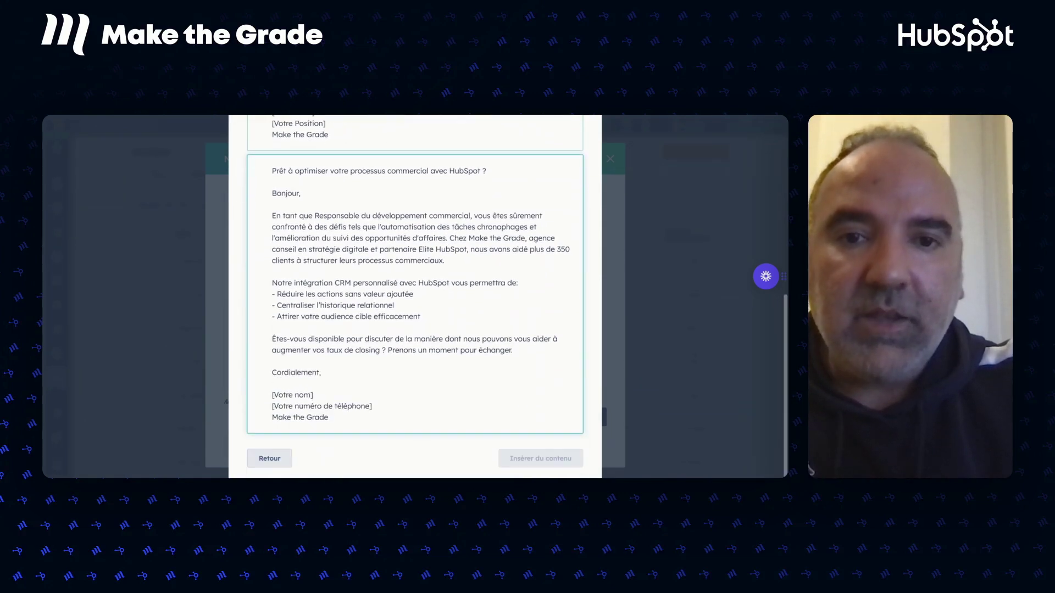
scroll(538, 234, up, 6)
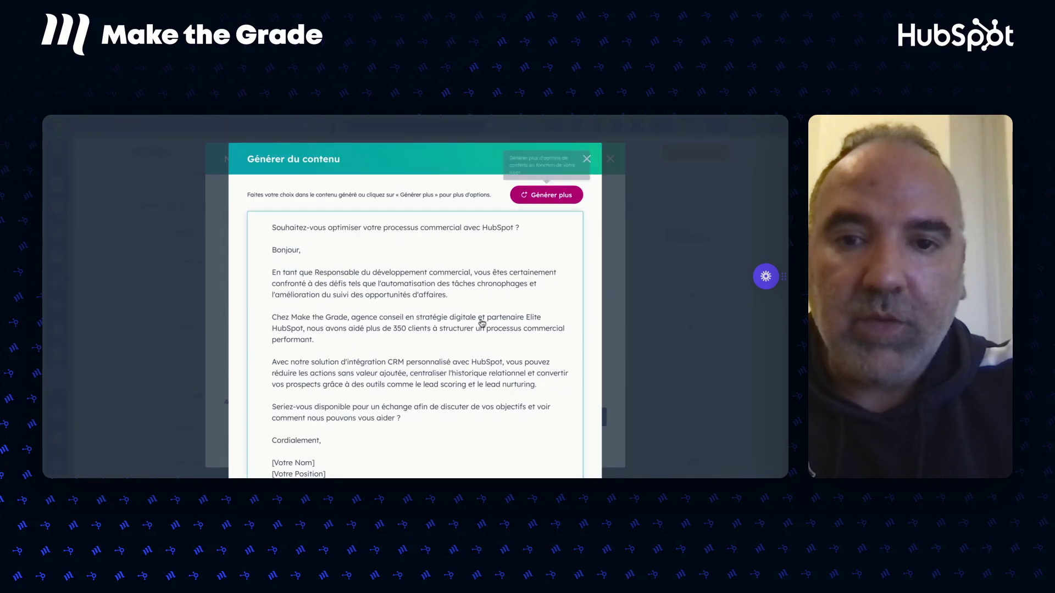
Step: Choose the generated version starting "Souhaitez-vous optimiser votre processus commercial avec HubSpot ?" and insert it into the template
scroll(482, 323, down, 1)
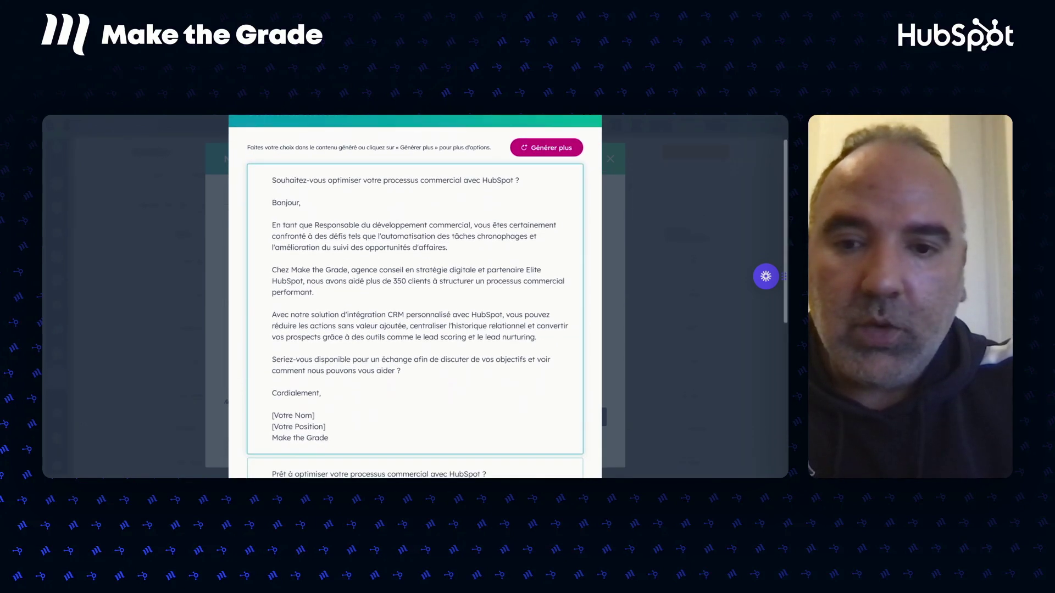
scroll(414, 297, down, 1)
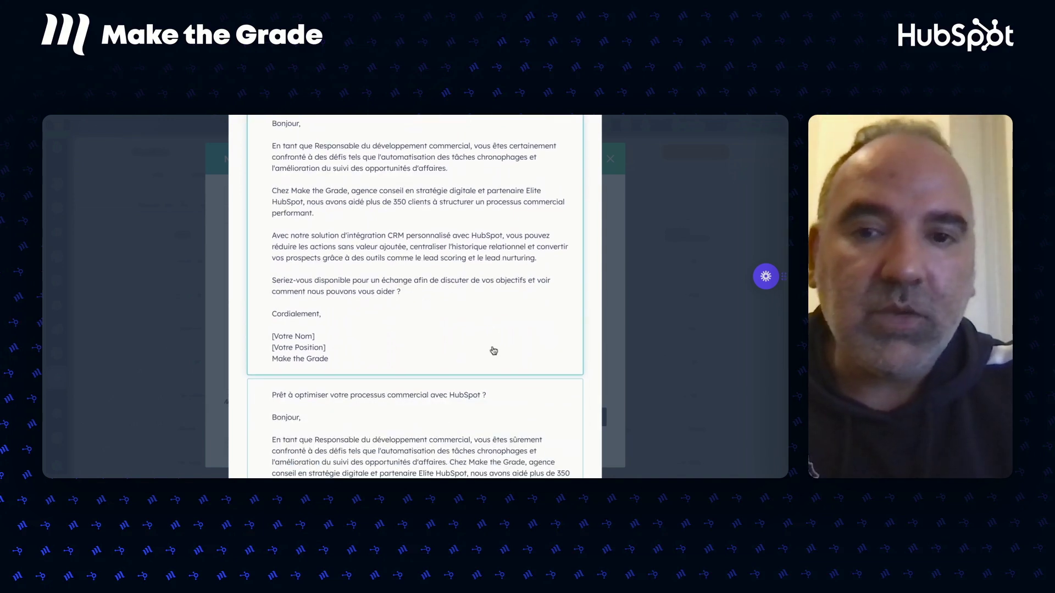
scroll(494, 351, down, 1)
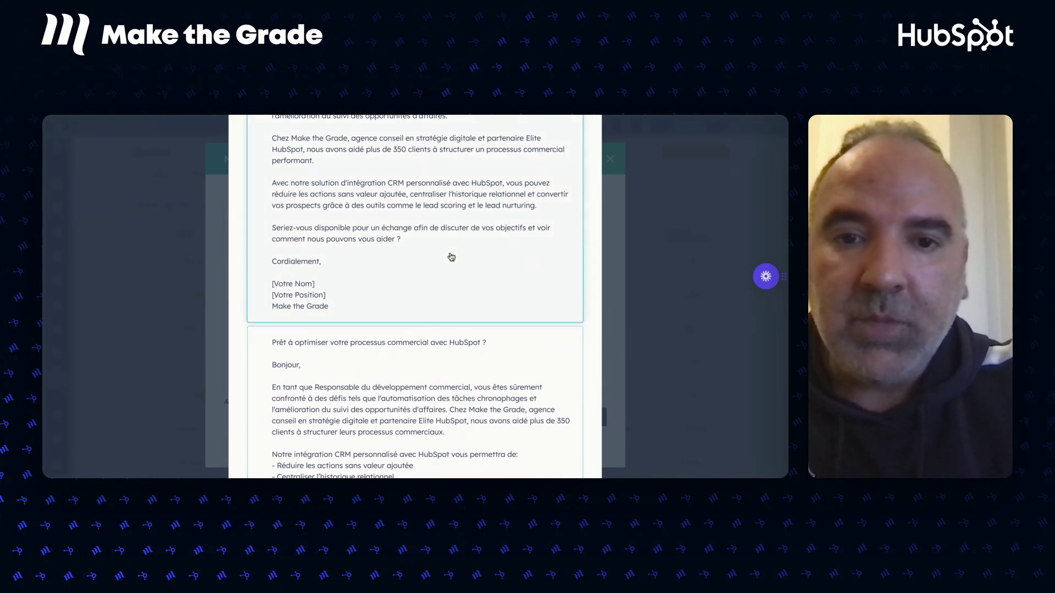
scroll(459, 329, down, 1)
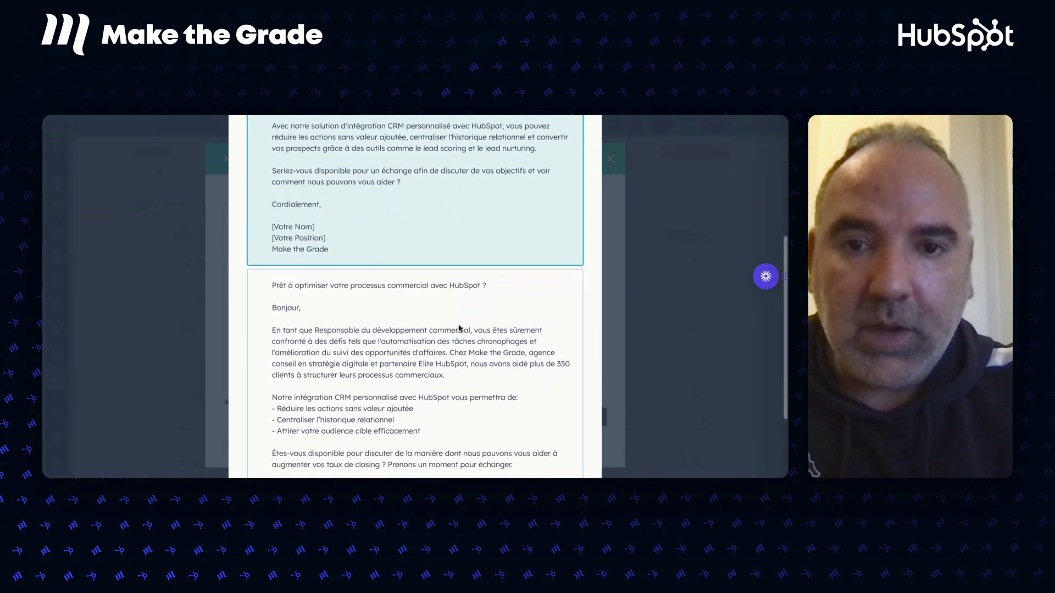
scroll(460, 328, down, 1)
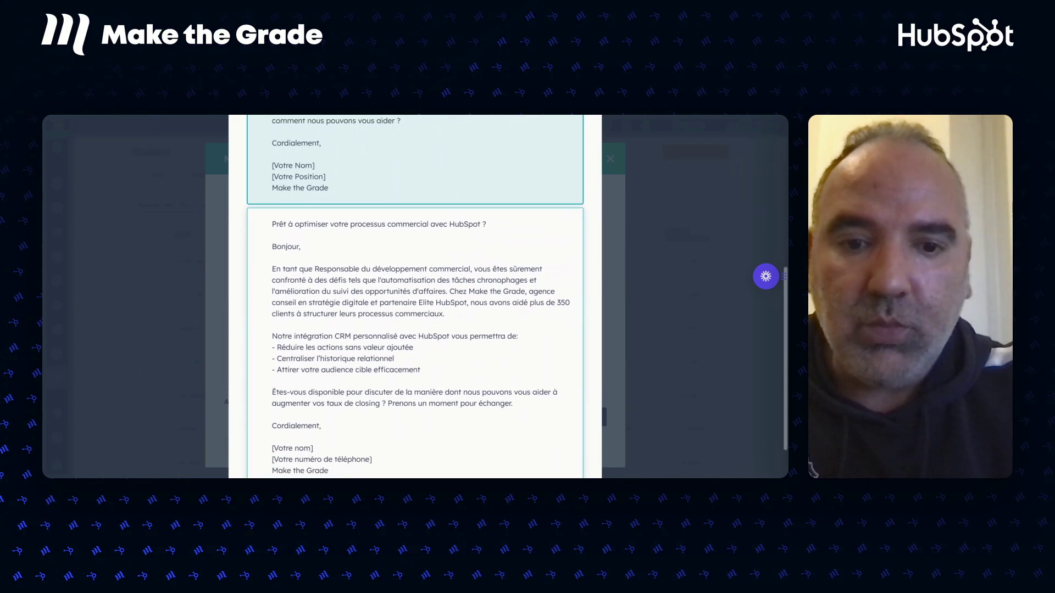
scroll(459, 328, down, 1)
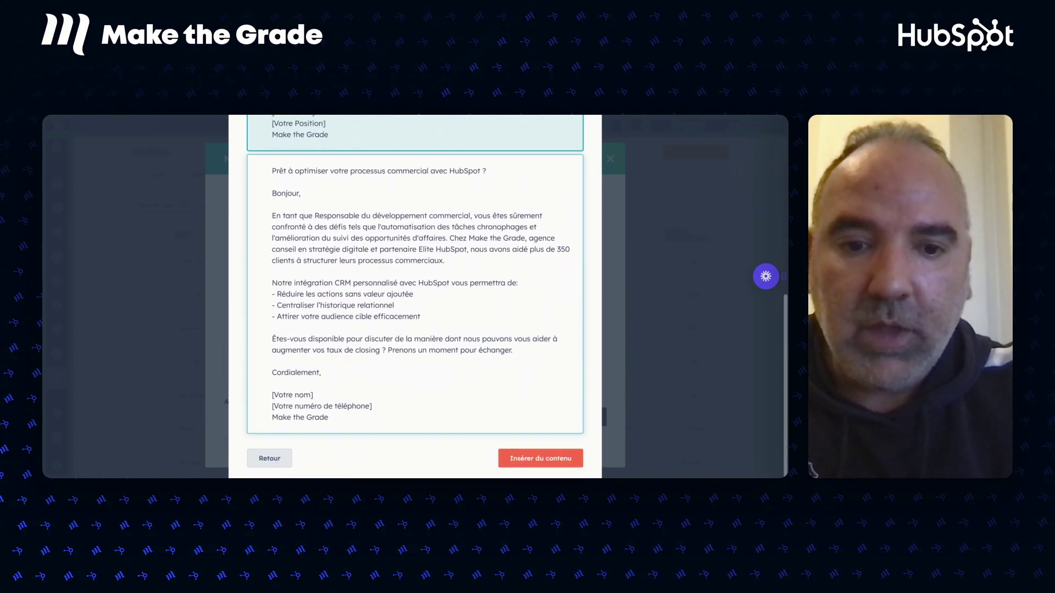
click(535, 461)
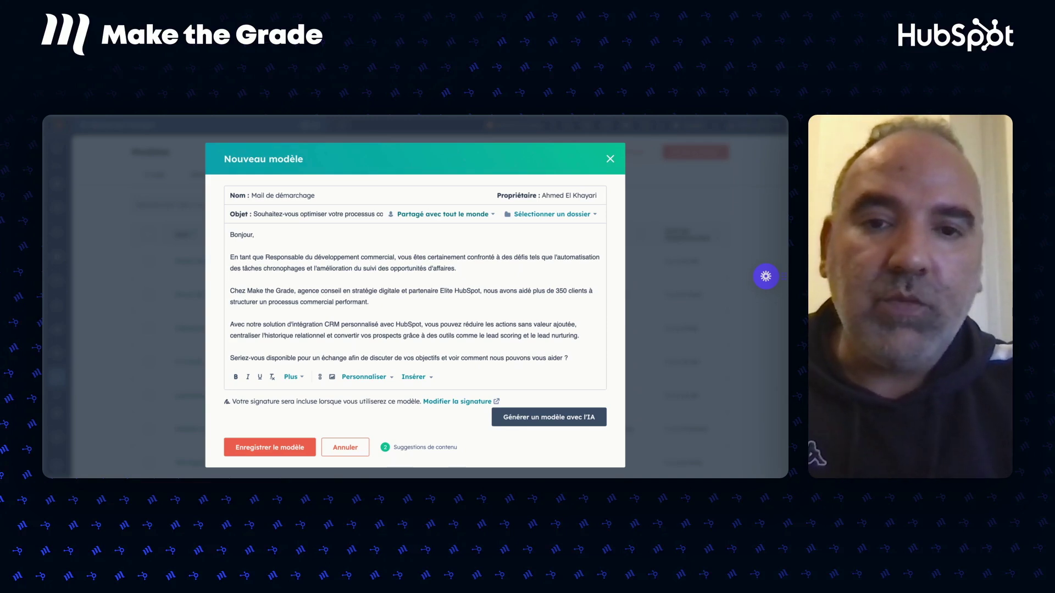
Step: Look at the template's sharing options and folder choices without changing them
click(443, 214)
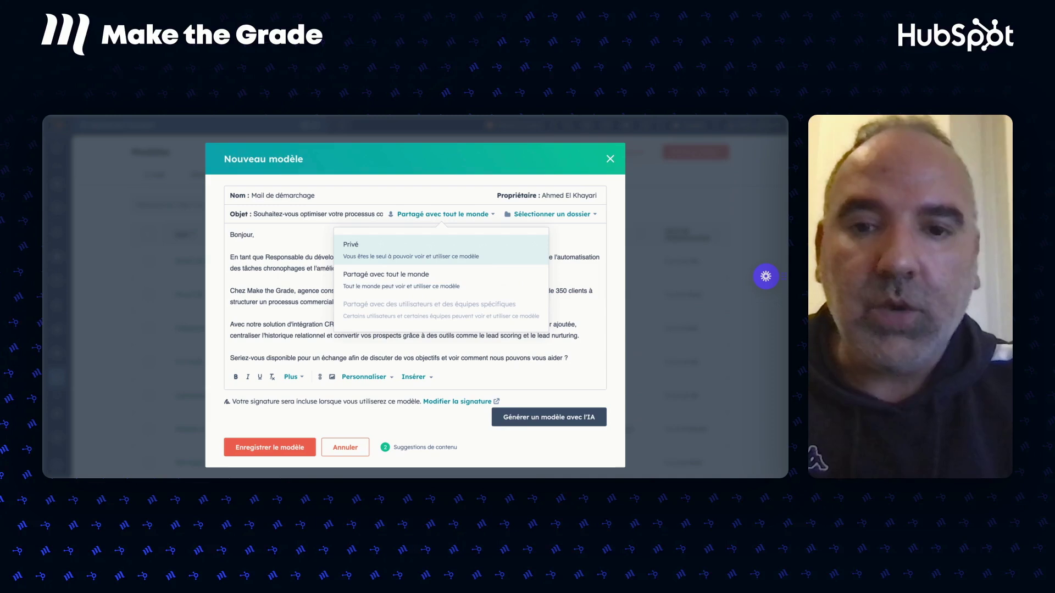
click(314, 268)
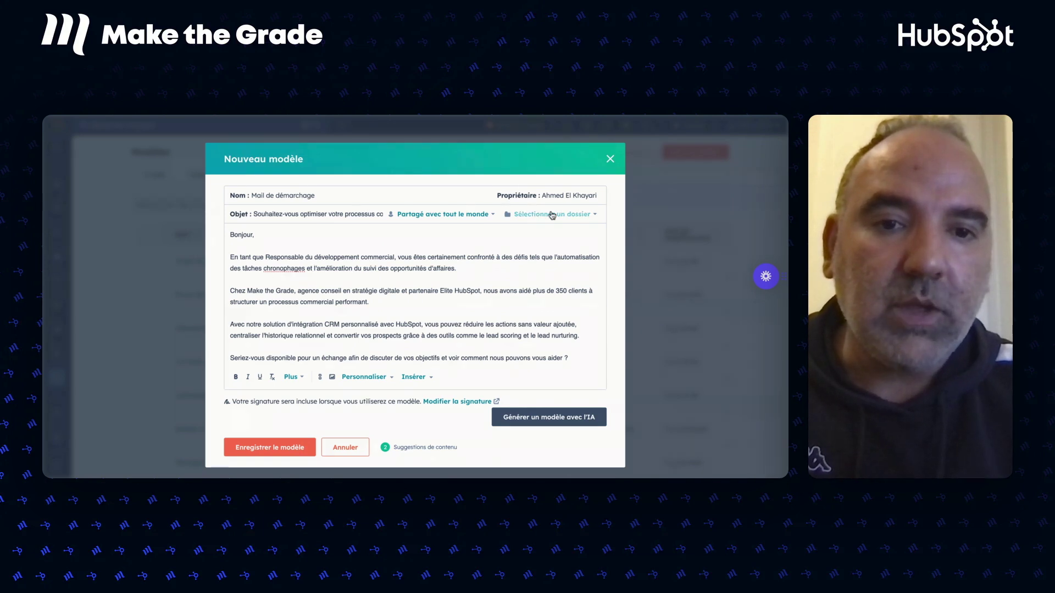
click(541, 215)
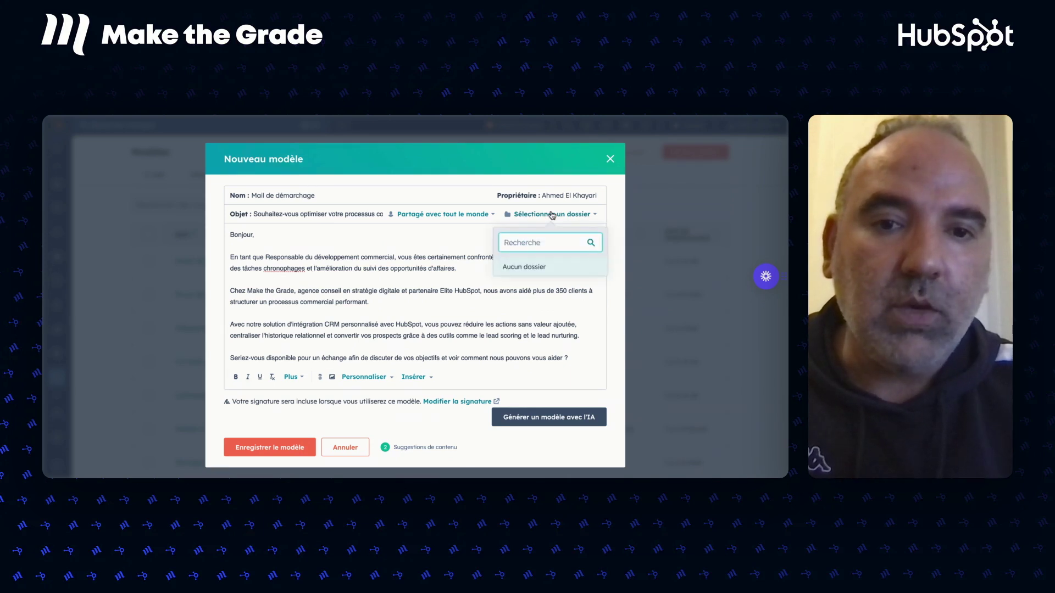
click(404, 270)
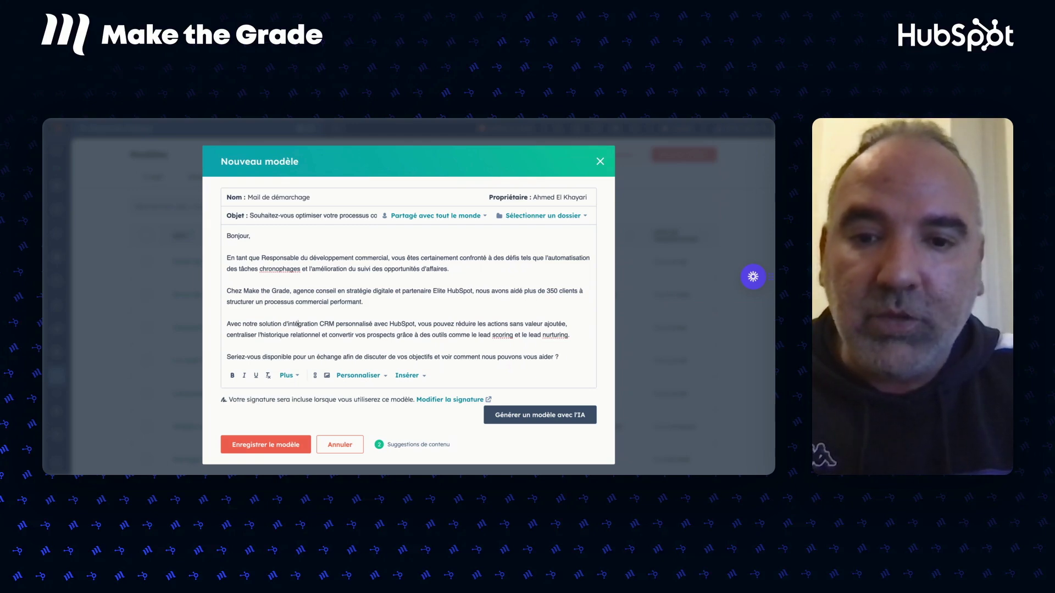
Step: Insert the Entreprise token "Nom de l'entreprise" after "Responsable du développement commercial" in the e-mail's first sentence
click(360, 376)
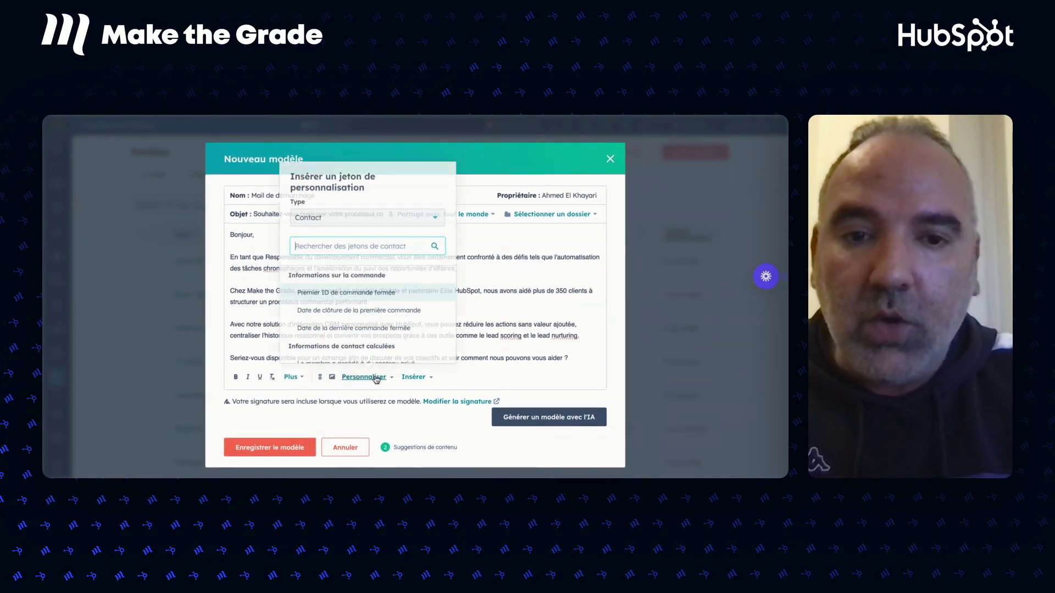
click(495, 280)
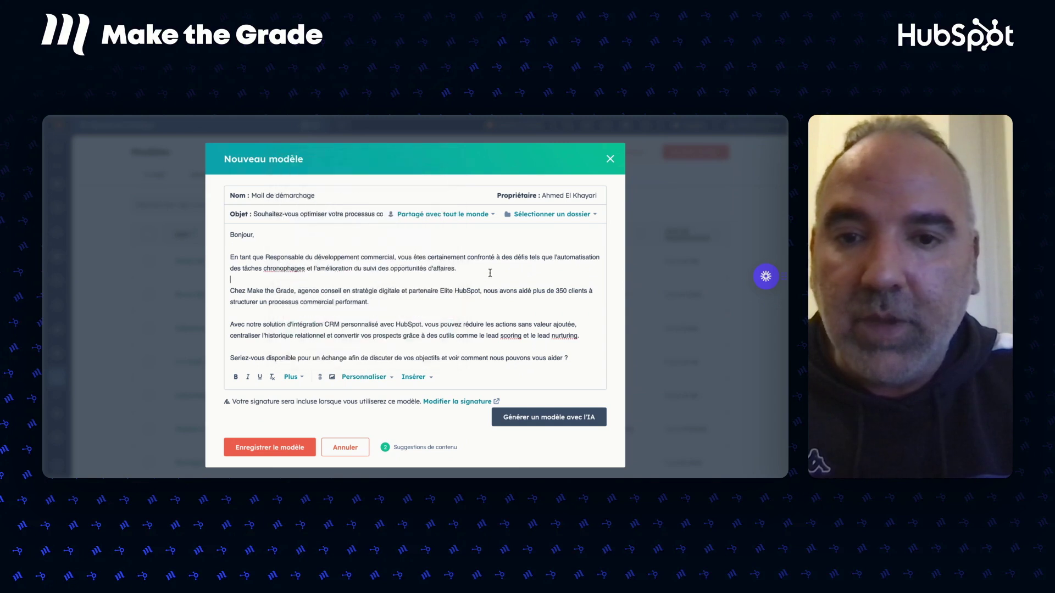
click(395, 256)
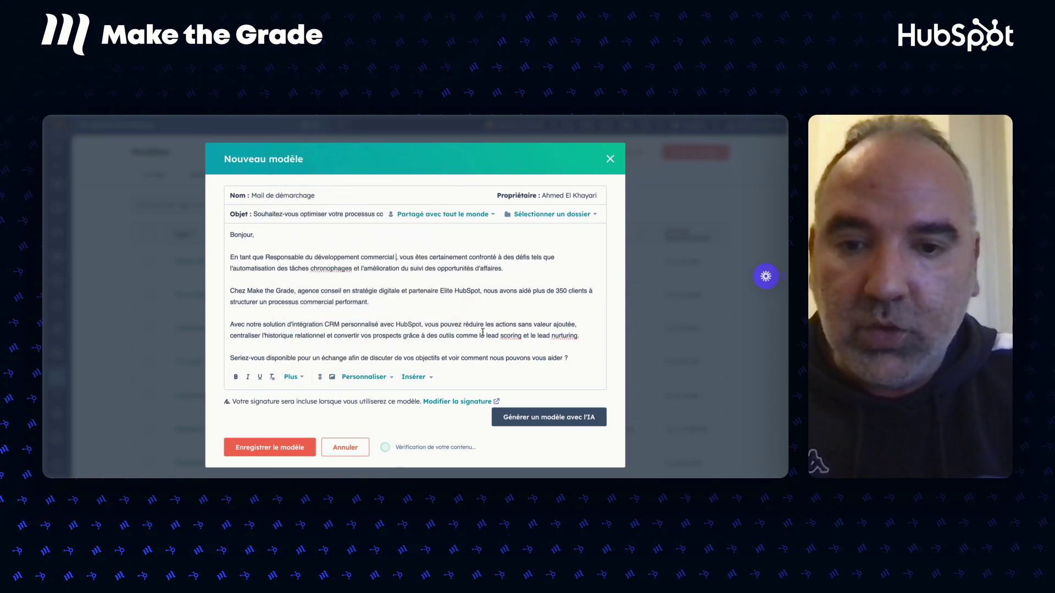
click(363, 377)
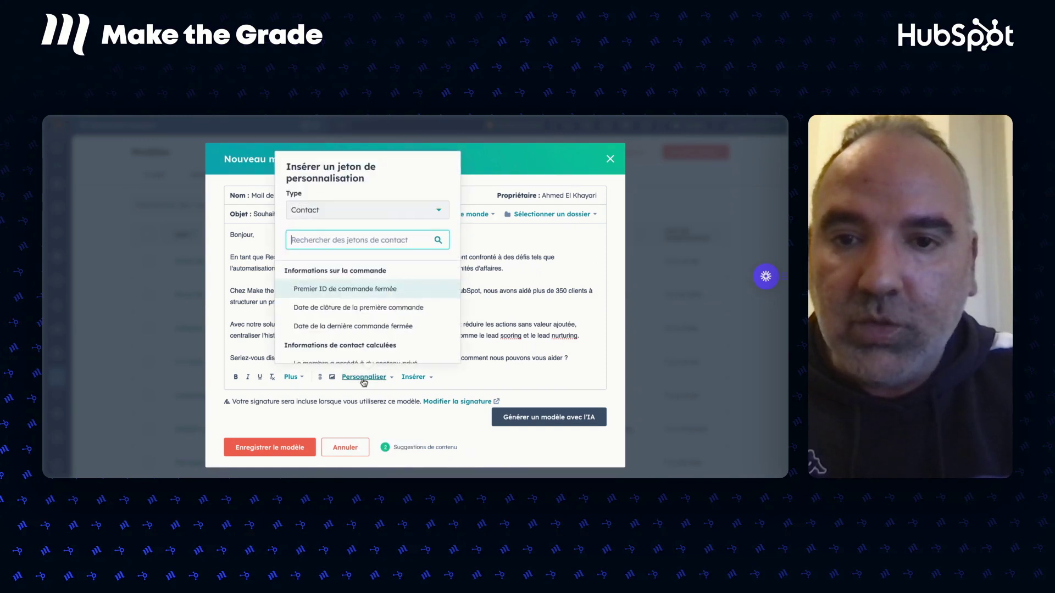
click(332, 215)
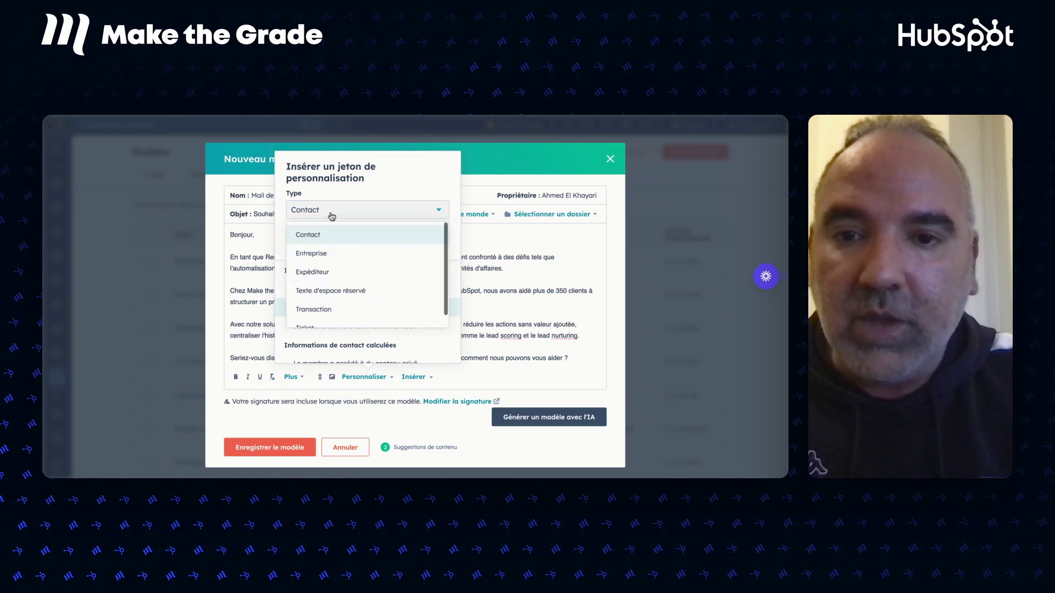
click(314, 254)
click(318, 240)
text(nom de)
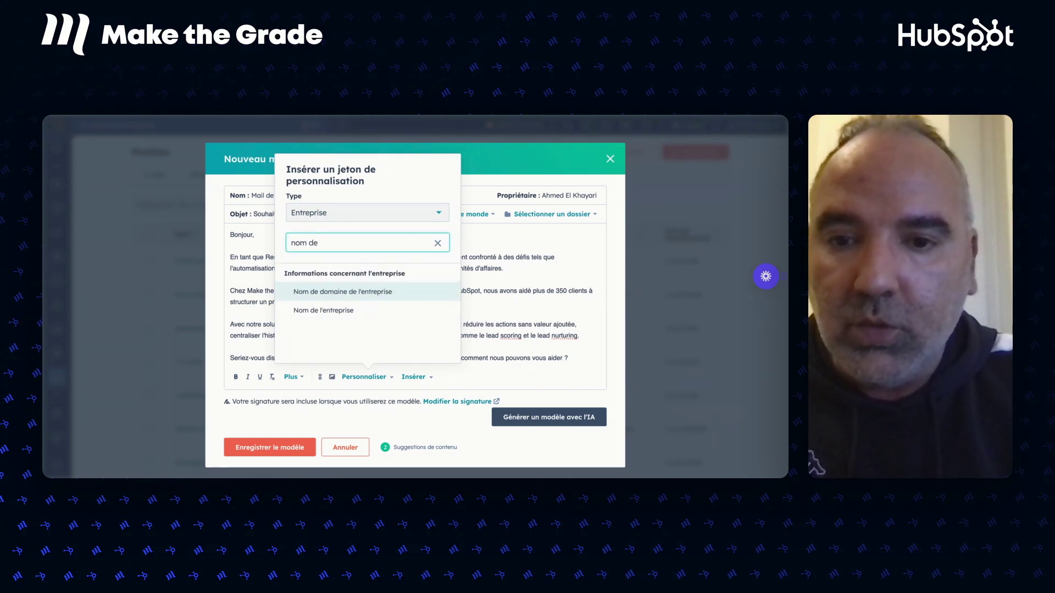
click(320, 311)
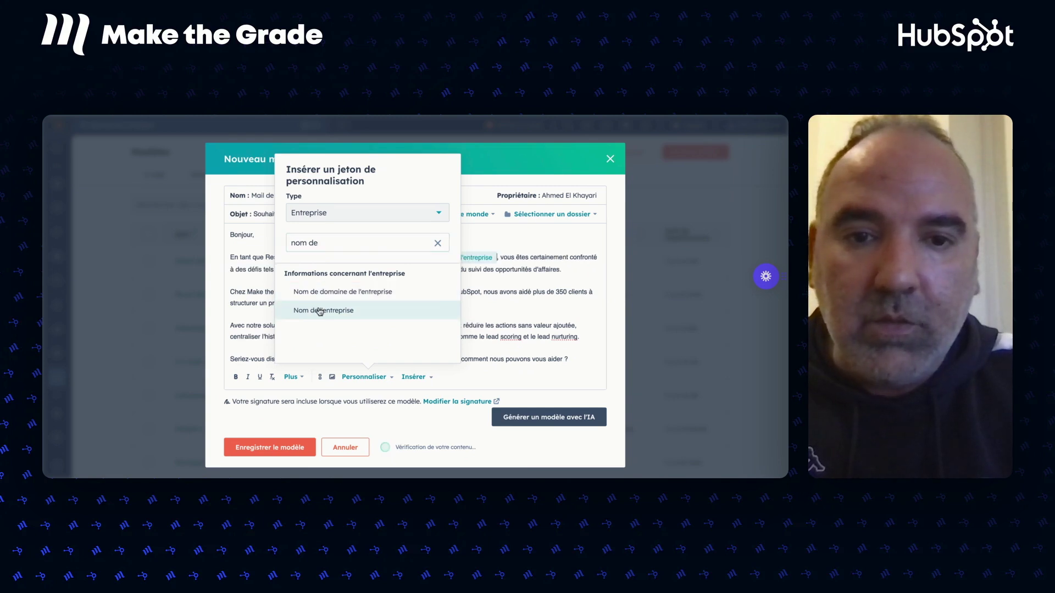
click(507, 258)
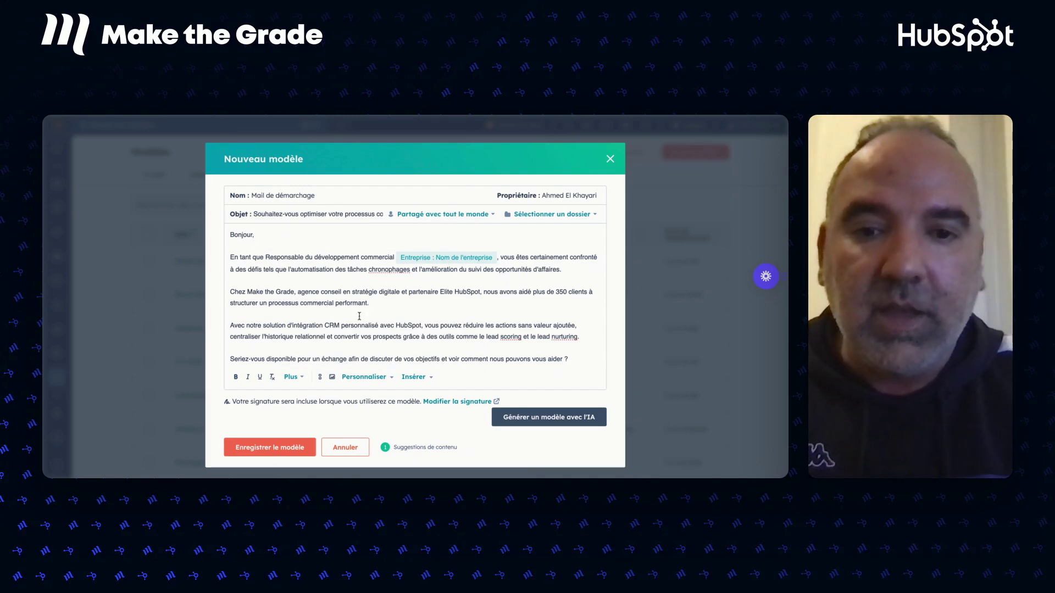
scroll(444, 317, down, 2)
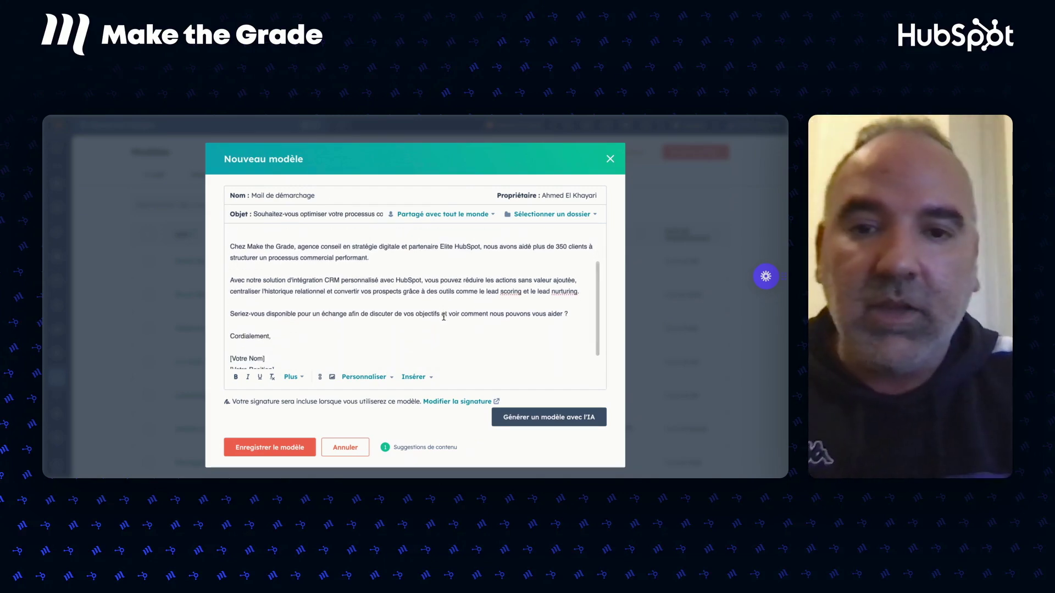